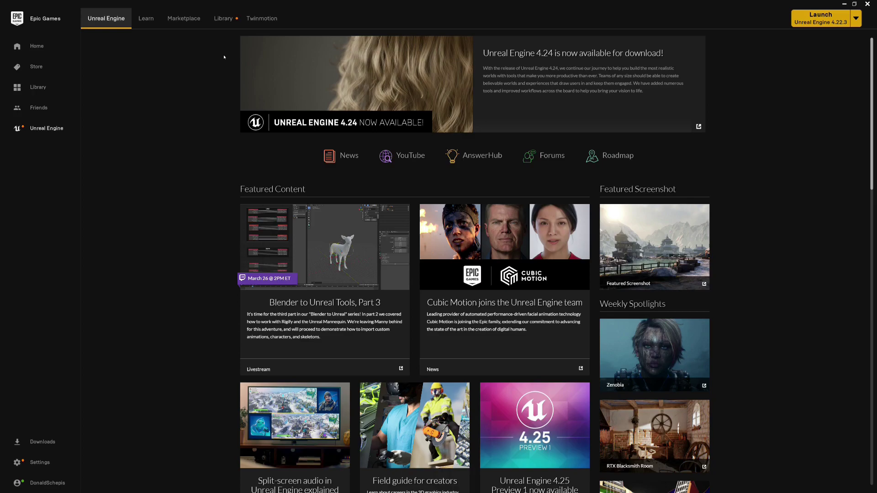
Step: Open the engine library and examine which engine versions can be installed in a new slot, leaving no slot added
left_click(219, 19)
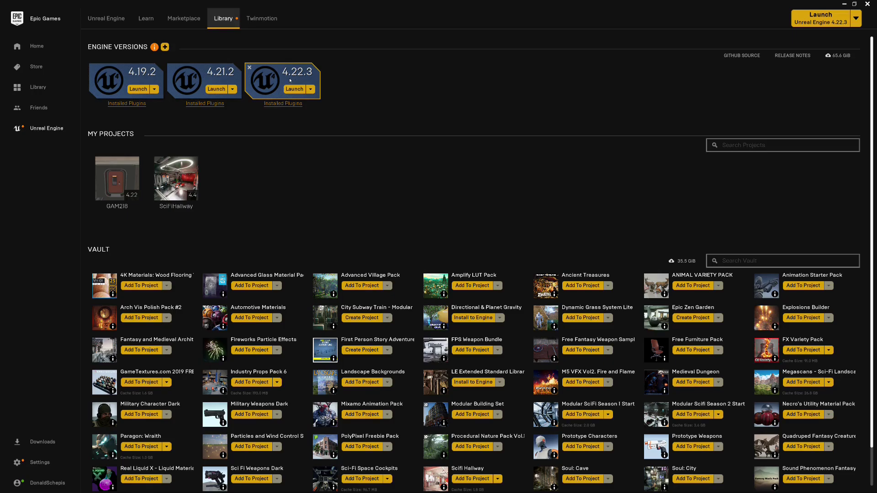
left_click(165, 46)
left_click(392, 72)
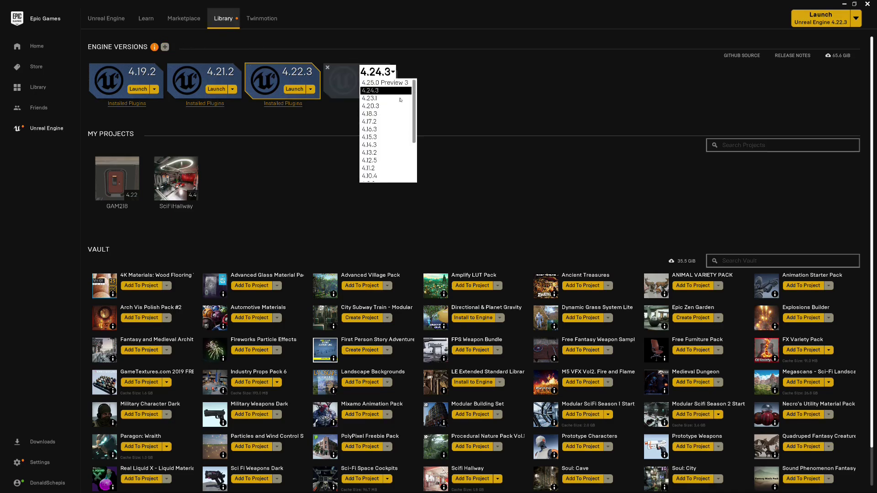
left_click(460, 101)
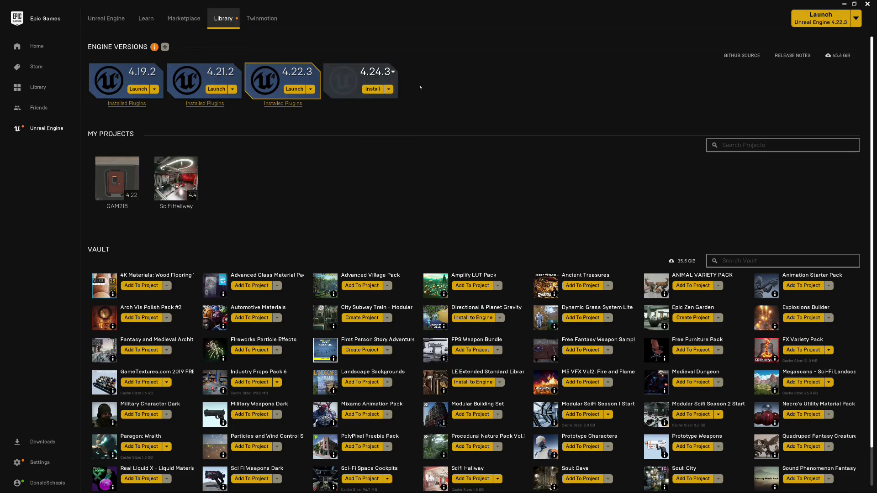
left_click(327, 68)
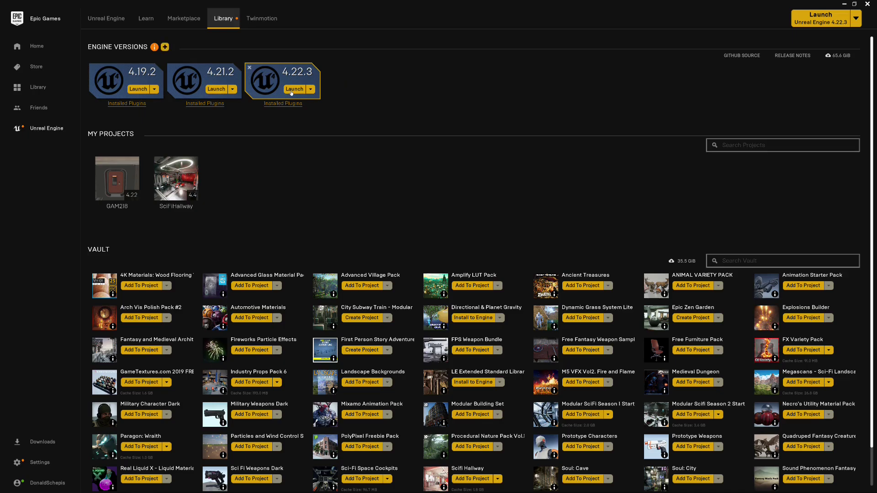
Step: Launch Unreal Engine 4.22.3 and create a Third Person Blueprint project with starter content named TestProject
left_click(291, 90)
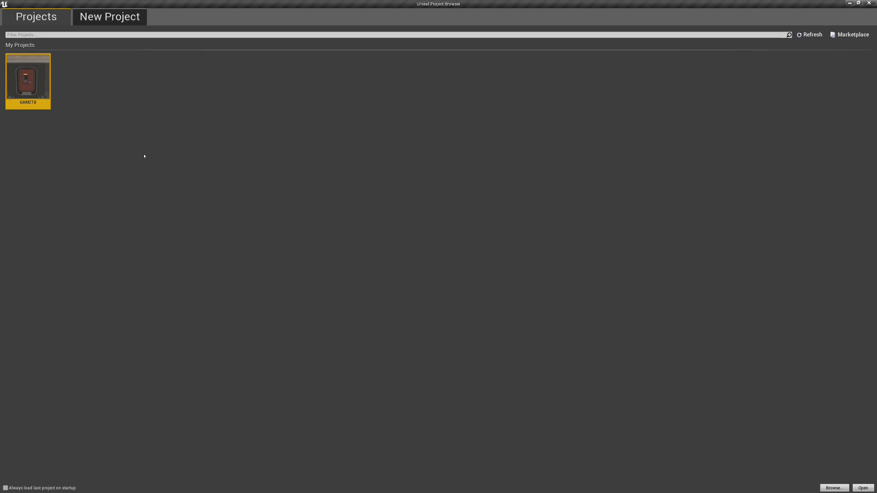
left_click(126, 14)
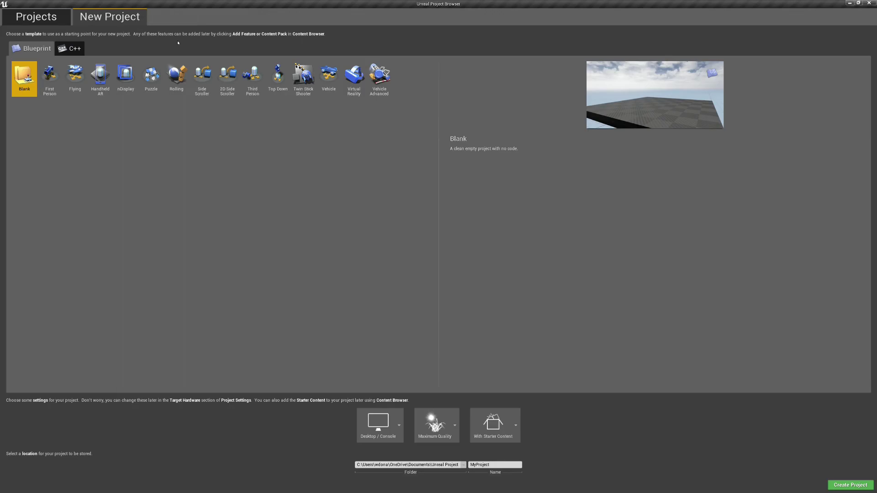
left_click(251, 86)
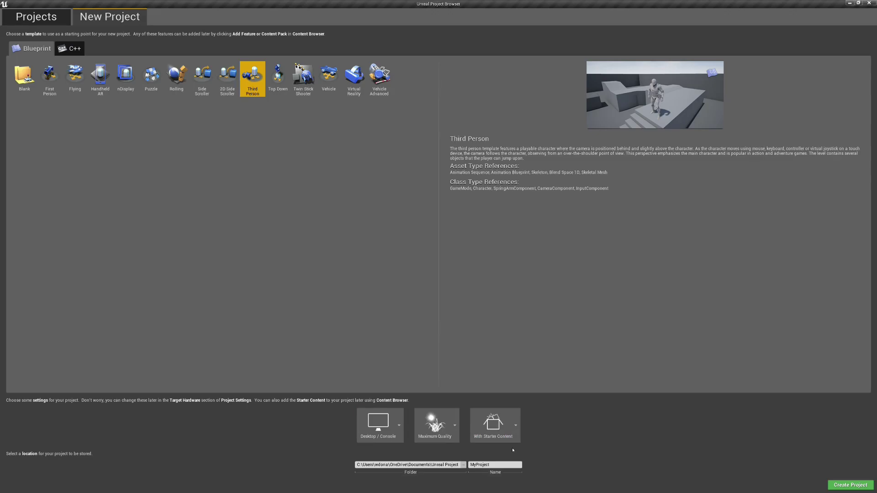
double_click(471, 464)
type("TestPro")
left_click(851, 485)
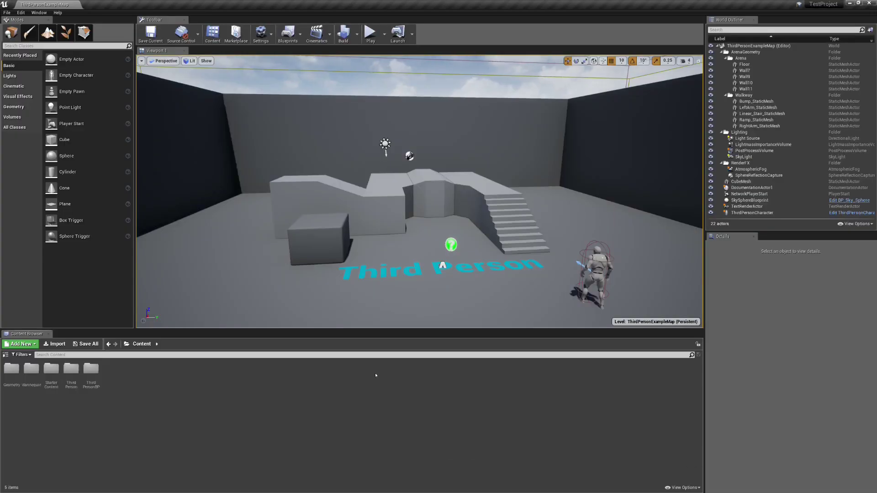
Step: Examine the example level from different positions, heights and distances around the walkway, cube and character
right_click_drag(365, 186, 315, 177)
key("a")
key("w")
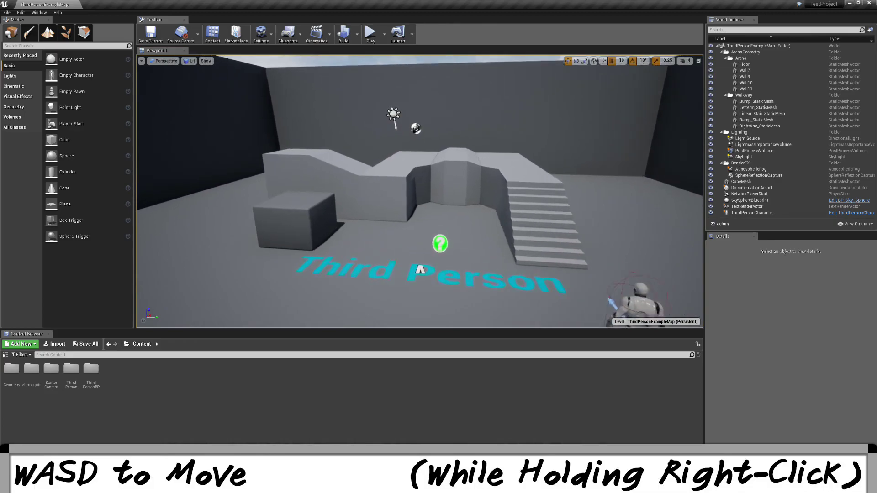
key("s")
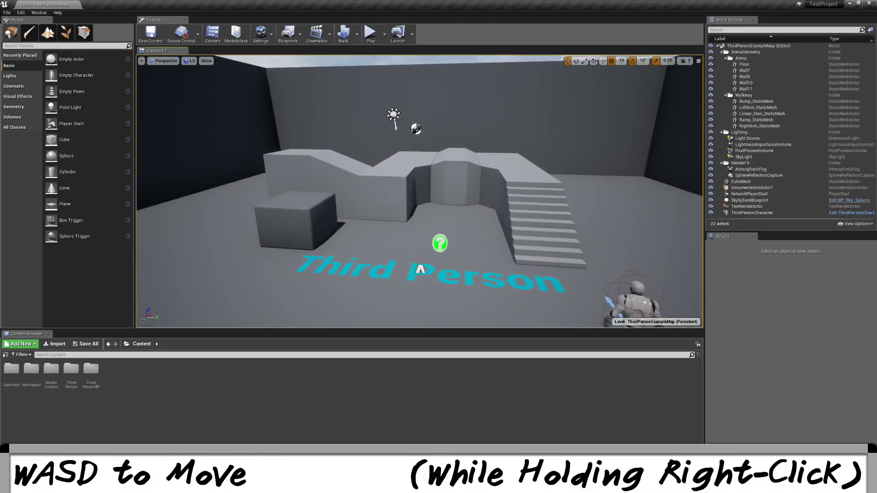
key("q")
key("e")
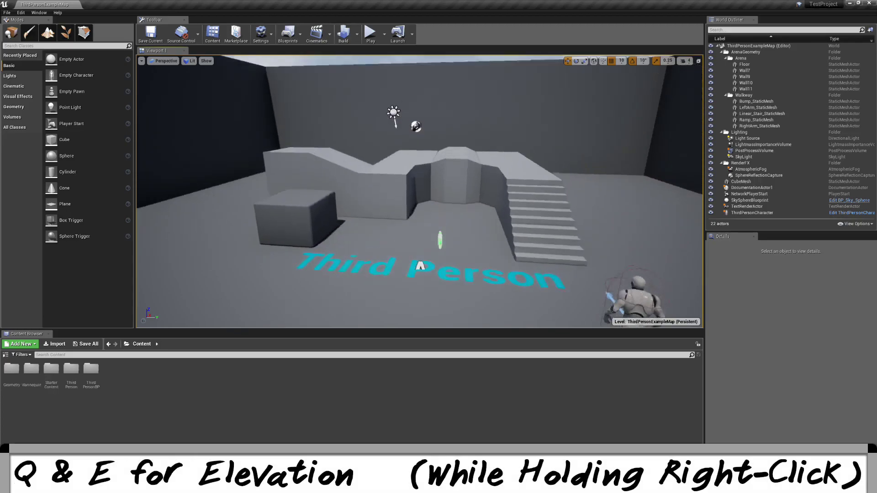
key("q")
key("e")
scroll(366, 158, "down", 4)
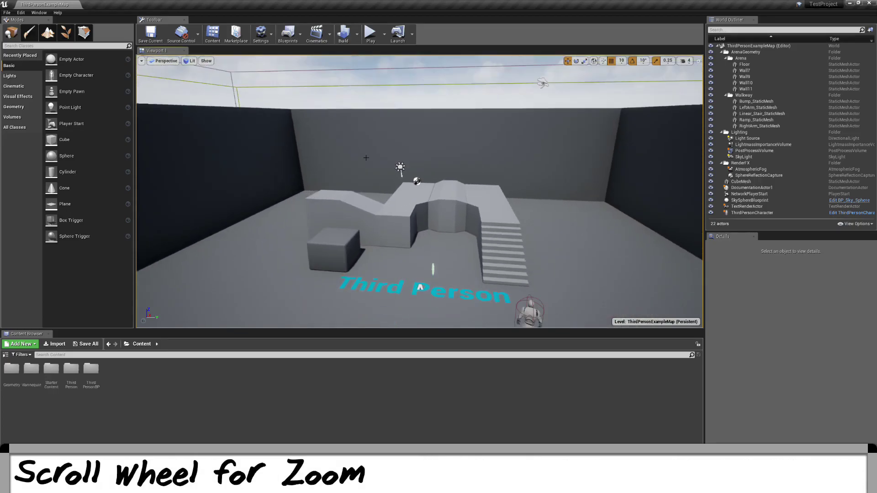
scroll(366, 158, "up", 7)
scroll(366, 157, "down", 2)
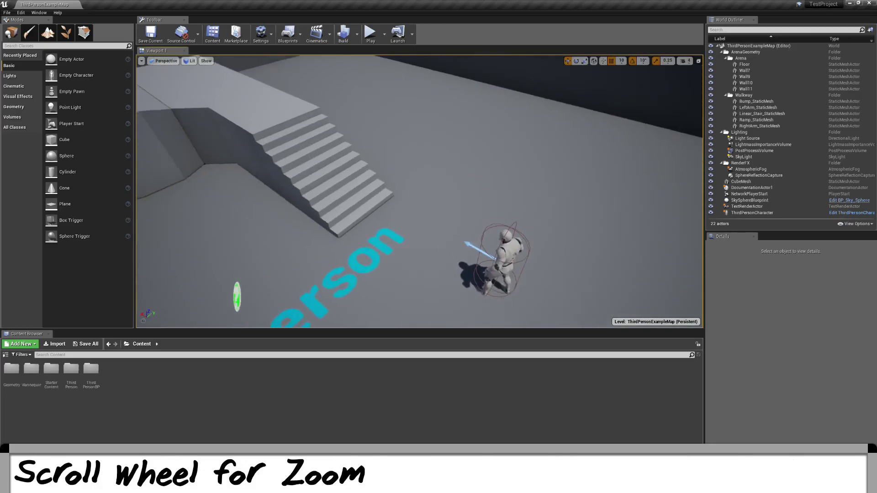
mouse_move(356, 186)
right_mouse_down()
mouse_move(438, 165)
mouse_move(393, 183)
mouse_move(361, 173)
mouse_move(356, 186)
right_mouse_up()
Step: Move the cube beside the walkway along the Y axis to -740
left_click(365, 223)
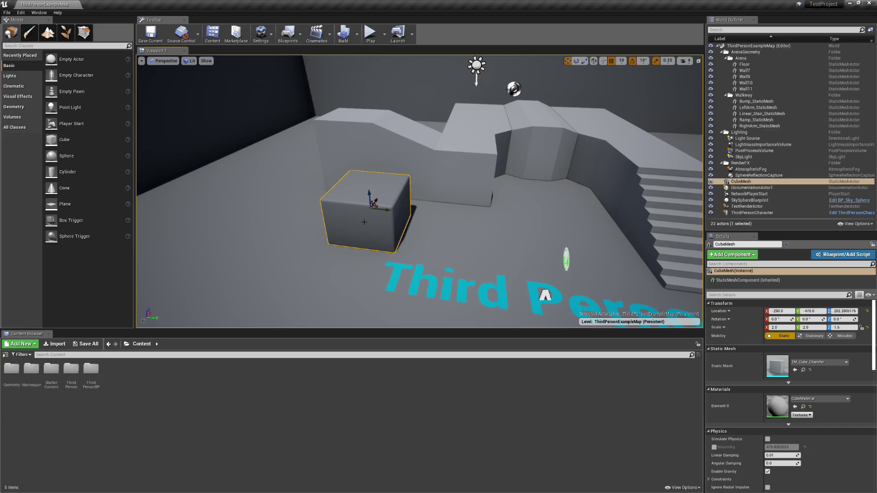
left_click_drag(387, 210, 319, 194)
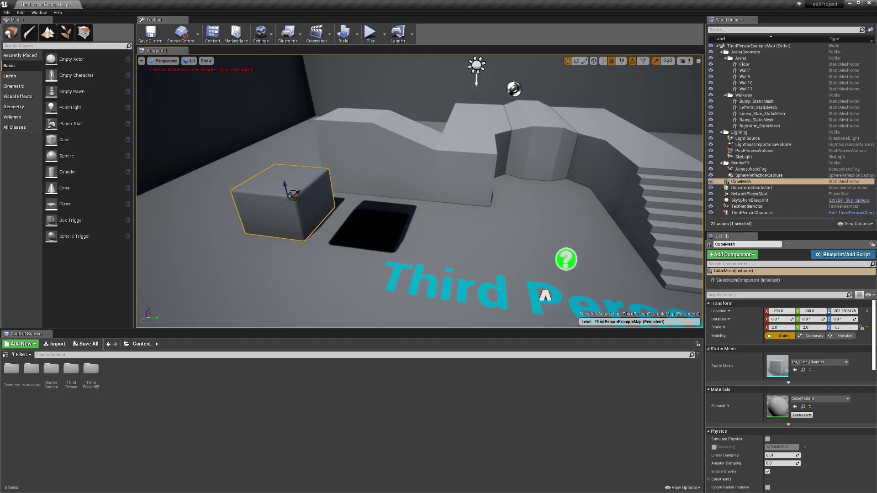
Step: Rotate the cube 90° about the Z axis and set the rotation grid snap to 120°
key("e")
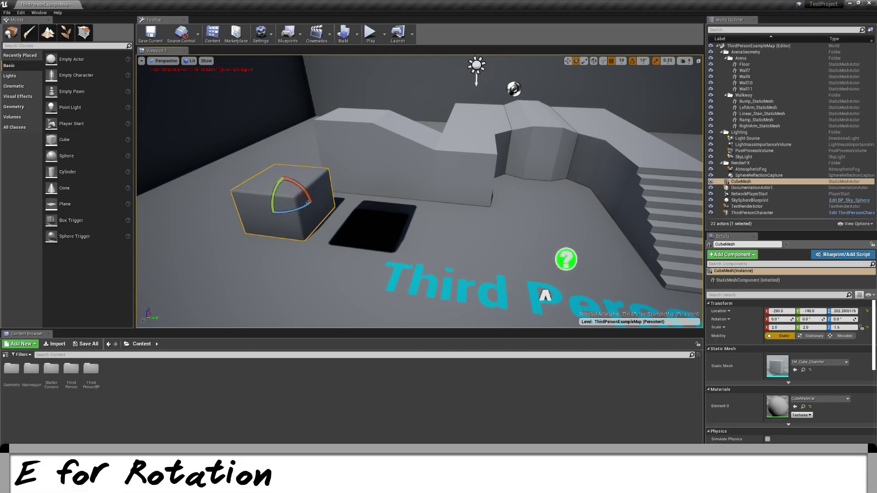
mouse_move(293, 210)
left_mouse_down()
mouse_move(315, 195)
mouse_move(293, 209)
left_mouse_up()
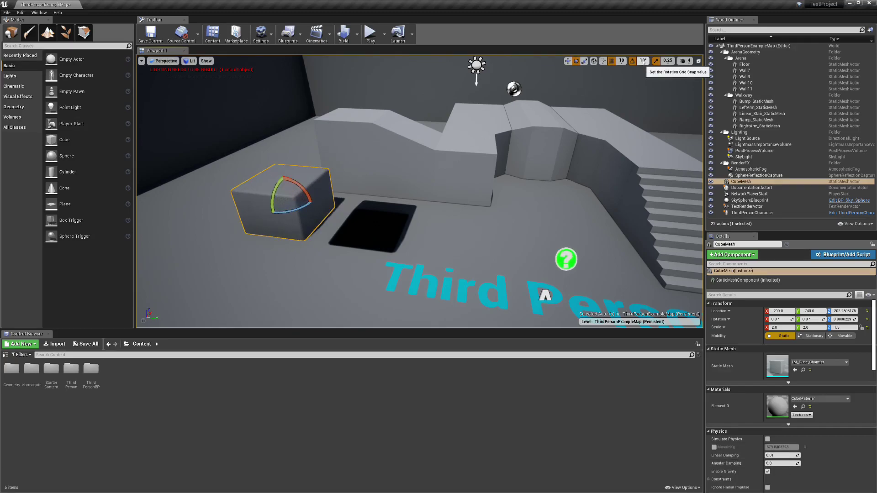
left_click(643, 61)
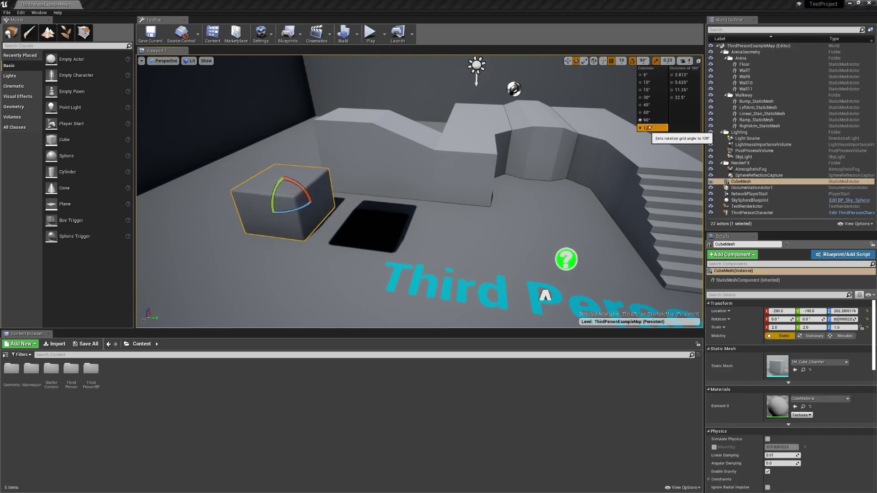
left_click(648, 127)
Step: Scale the cube to 0.75 on Y and 2.25 on Z and snap it down onto the floor
left_click_drag(292, 209, 320, 165)
key("w")
left_click_drag(285, 187, 282, 104)
key("End")
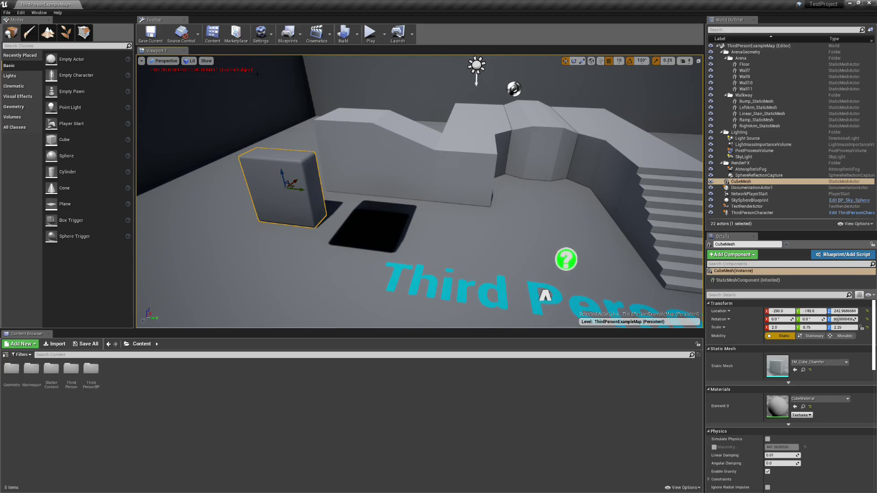
Step: Build only the lighting for the level
left_click(358, 35)
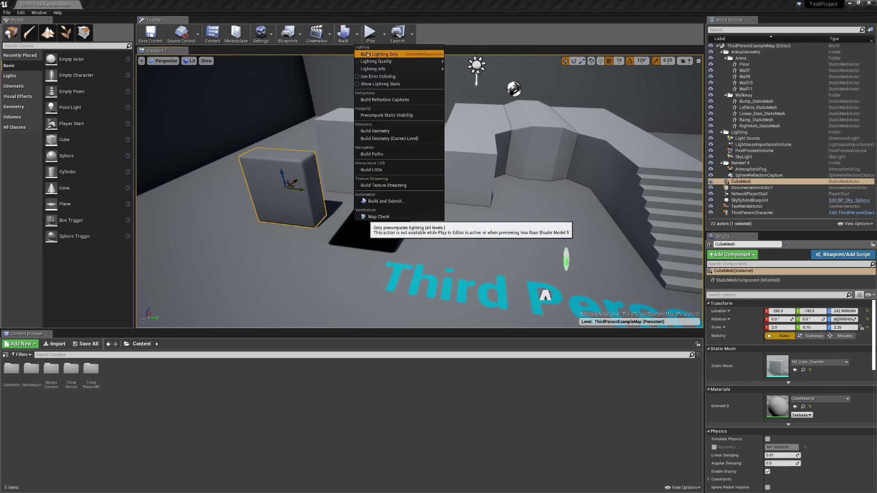
left_click(368, 54)
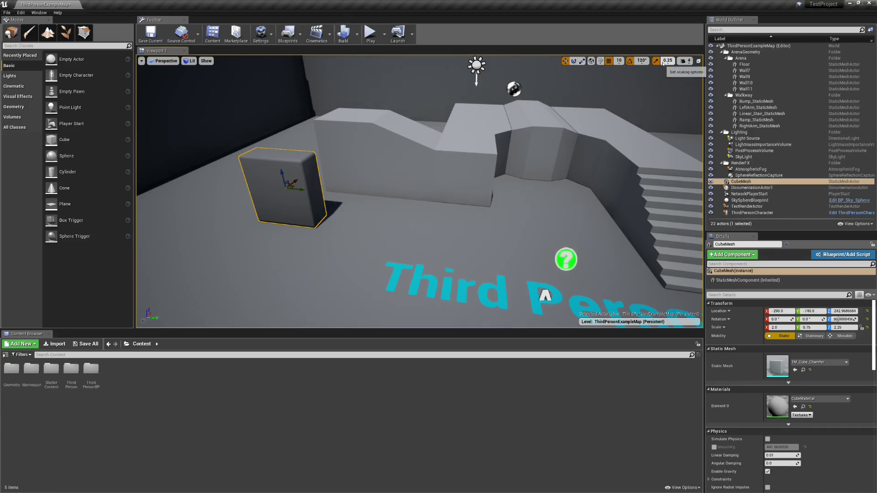
Step: Set the viewport camera speed to 3 and hide the viewport's tab
left_click(685, 61)
left_click_drag(706, 78, 697, 78)
right_click_drag(476, 190, 417, 189)
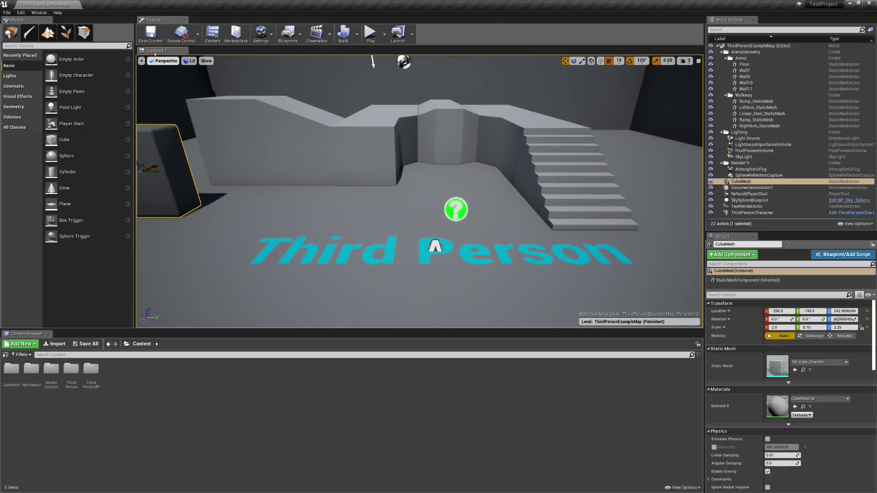
right_click(159, 51)
left_click(173, 59)
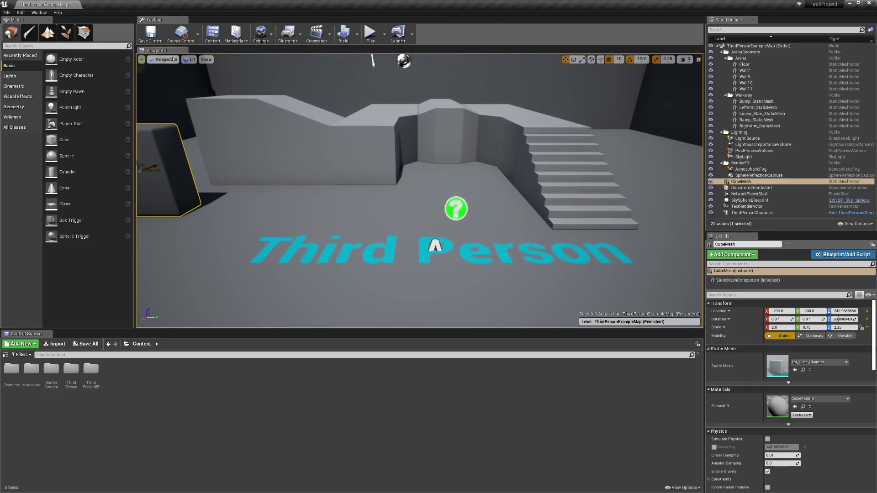
Step: Examine the level in the Top, Bottom and Left orthographic views and return to Perspective
left_click(163, 53)
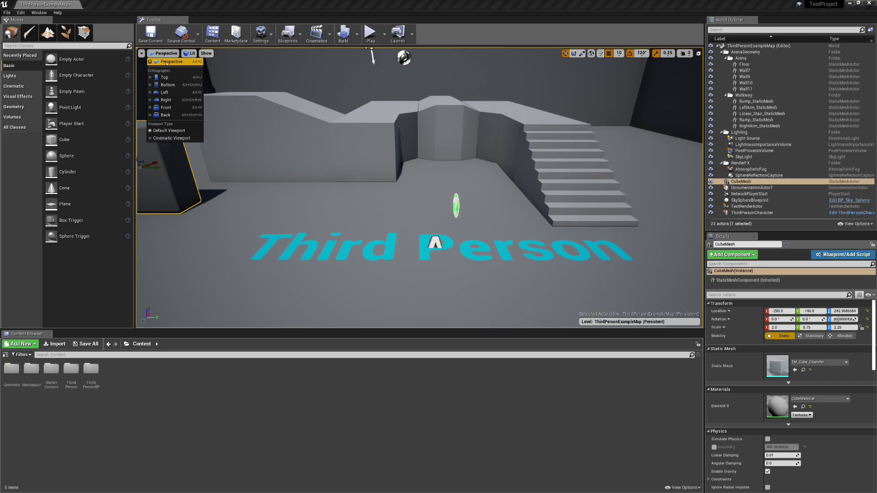
left_click(164, 77)
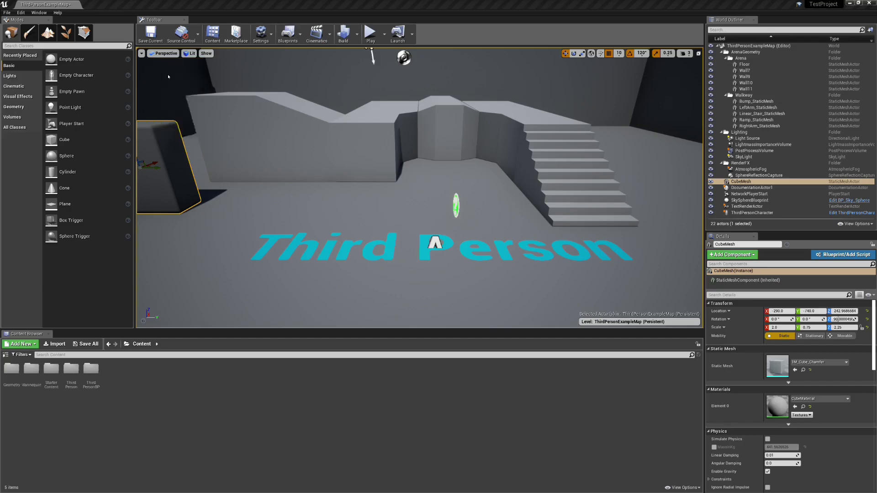
scroll(492, 191, "up", 3)
left_click(158, 53)
left_click(159, 54)
left_click(188, 53)
left_click(160, 53)
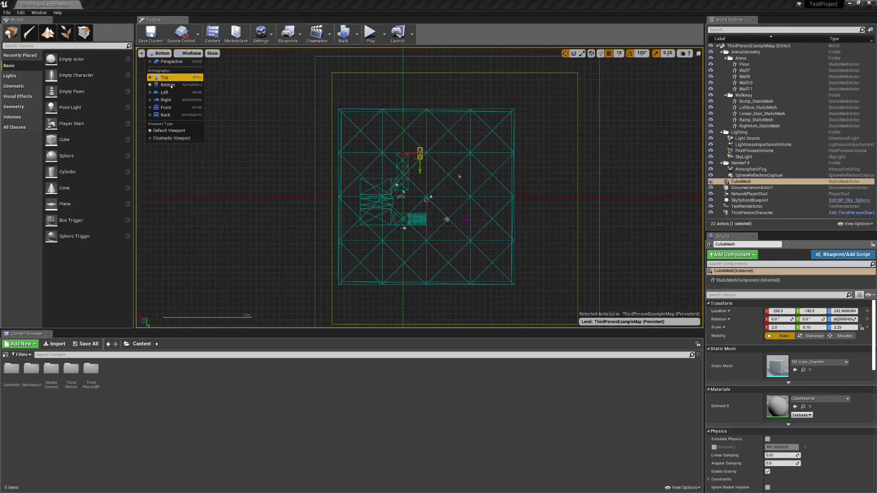
left_click(174, 93)
left_click(159, 53)
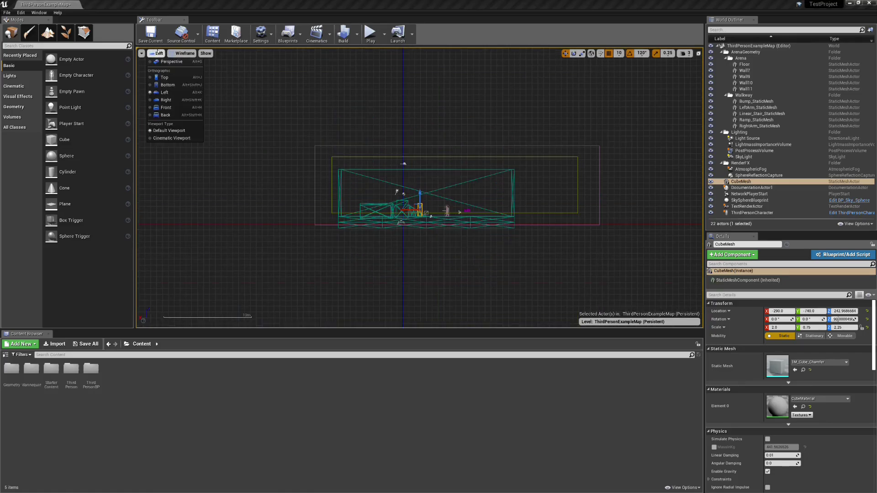
left_click(162, 64)
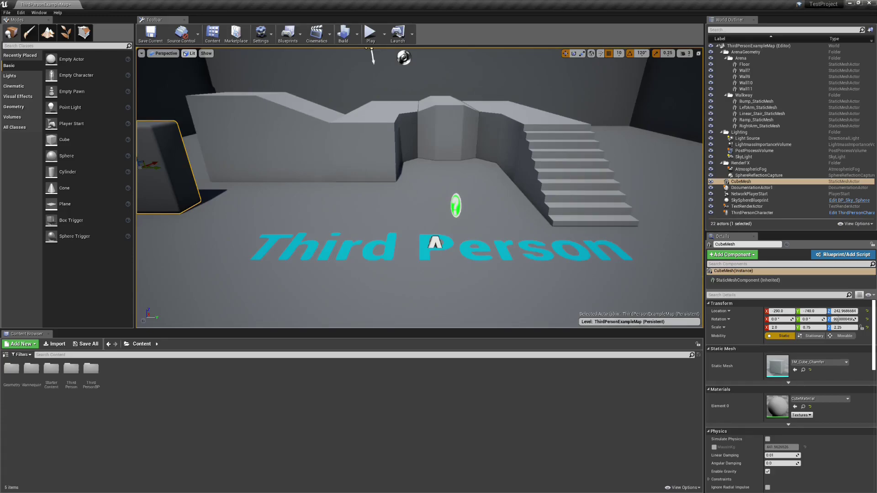
Step: Examine the level in Unlit view mode and return to Lit mode
left_click(185, 54)
left_click(199, 74)
right_click_drag(320, 174, 351, 141)
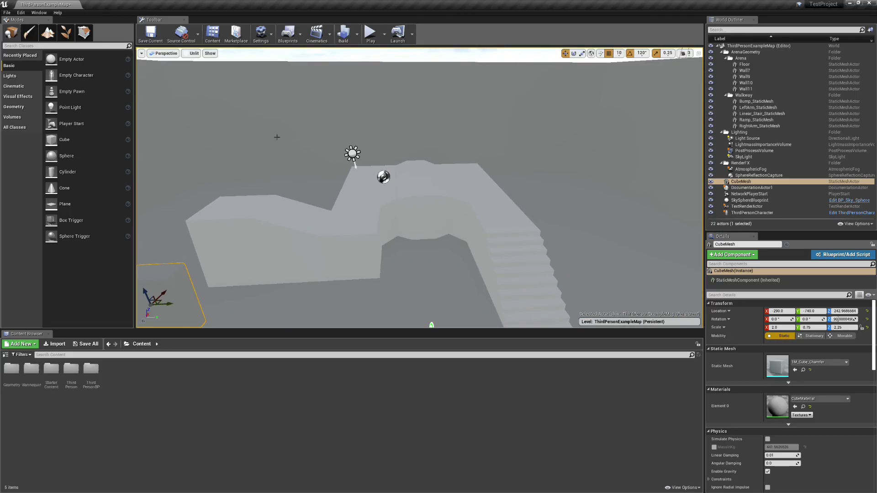
left_click(192, 53)
left_click(197, 69)
right_click_drag(196, 71, 196, 110)
right_click_drag(295, 111, 274, 121)
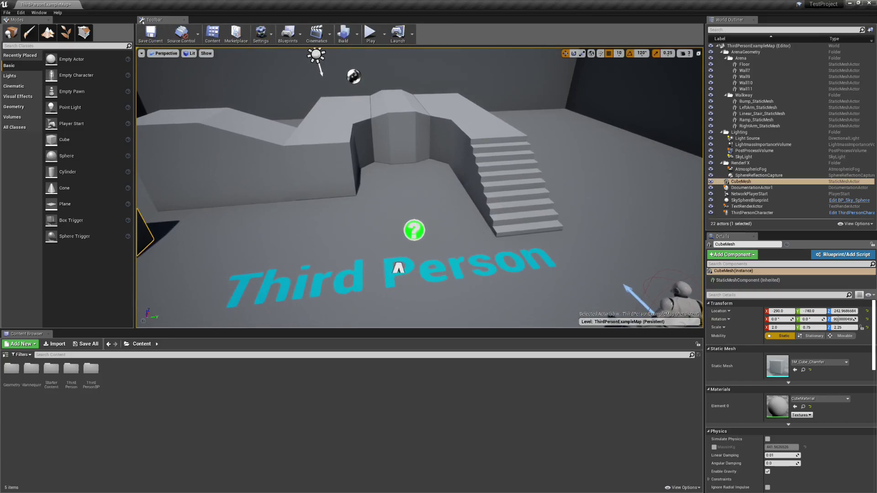
Step: Hide the tabs of the Toolbar, Modes and Content Browser panels
right_click(143, 22)
left_click(167, 29)
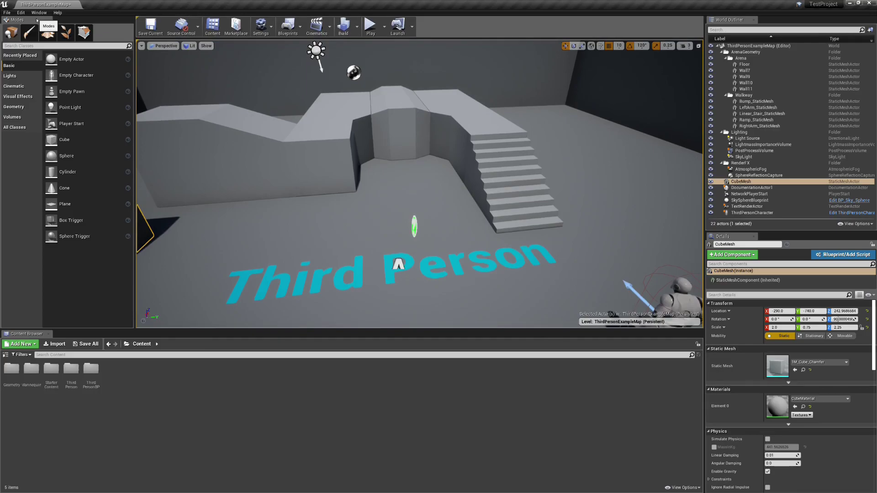
right_click(37, 21)
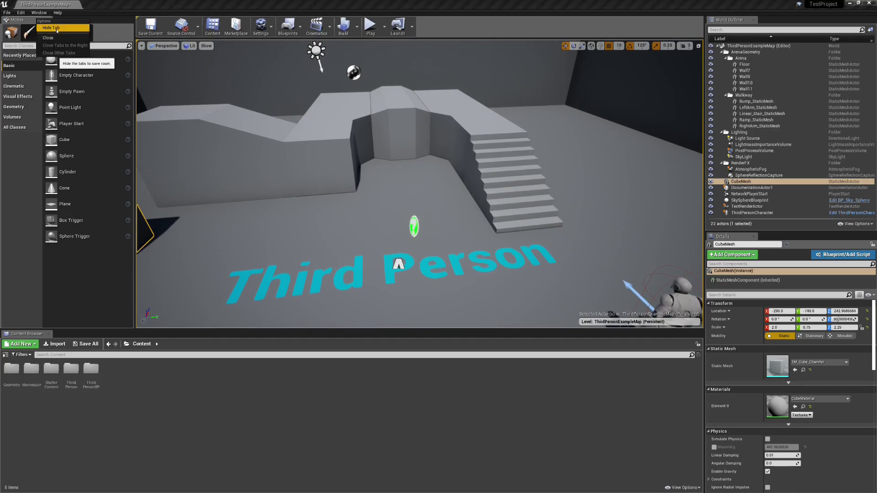
left_click(82, 63)
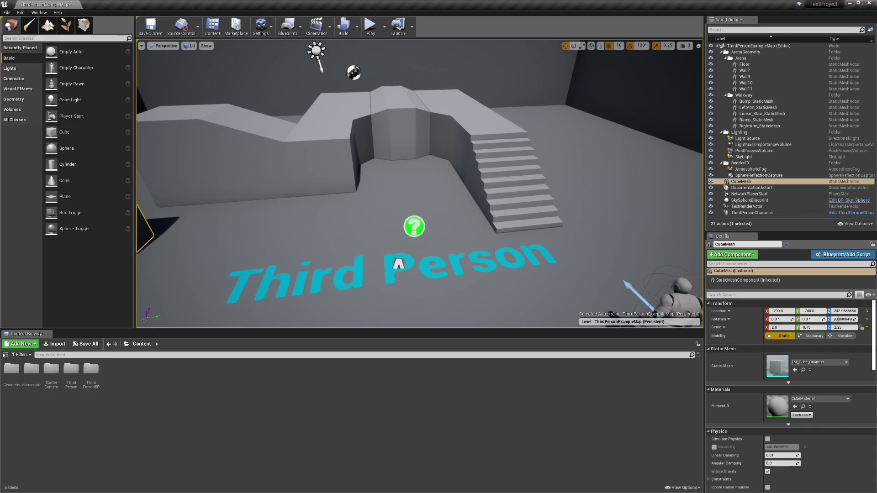
right_click(40, 335)
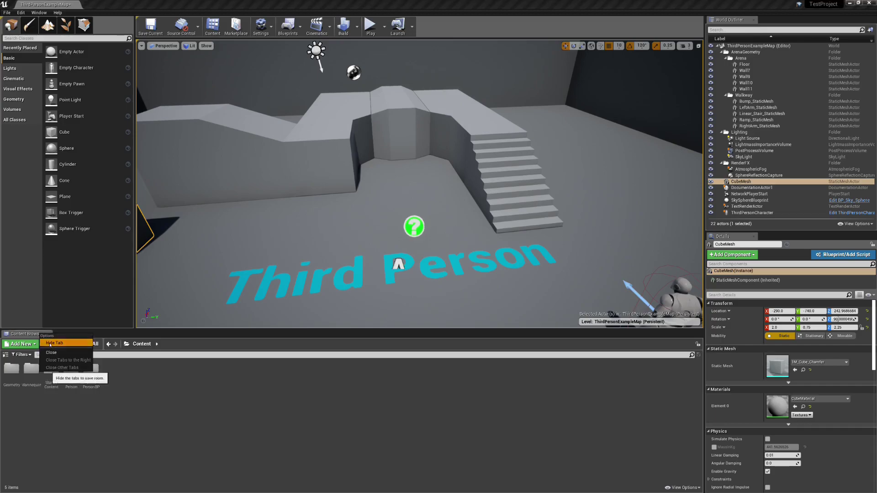
left_click(64, 344)
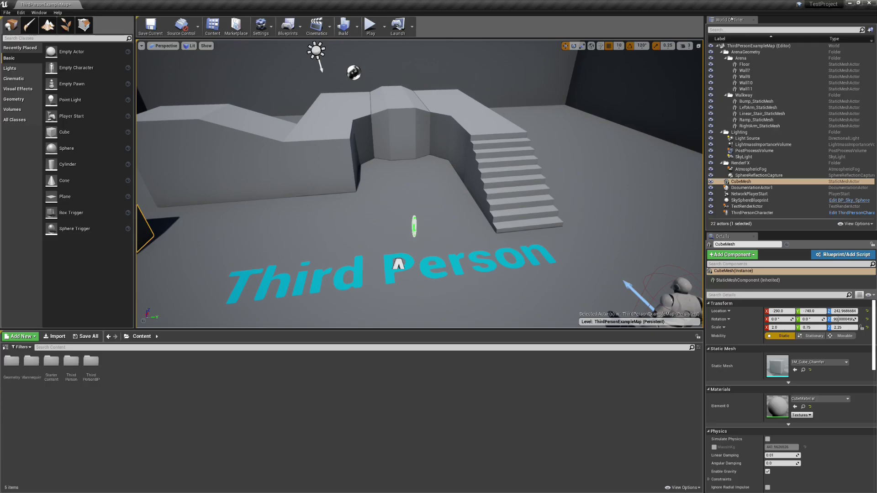
Step: Hide the tab of the World Outliner panel
right_click(732, 19)
left_click(754, 28)
Step: Look through the Content Browser's Geometry folder, its view options and the Meshes subfolder
left_click(9, 367)
double_click(10, 365)
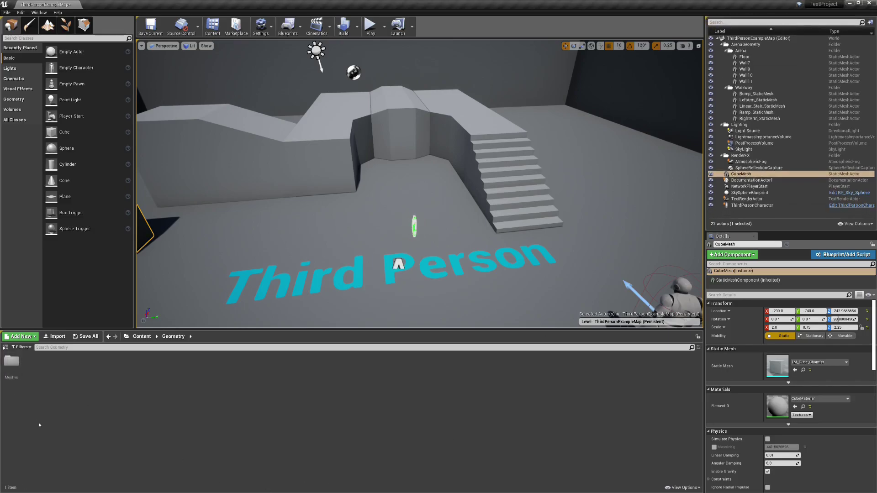
left_click(681, 488)
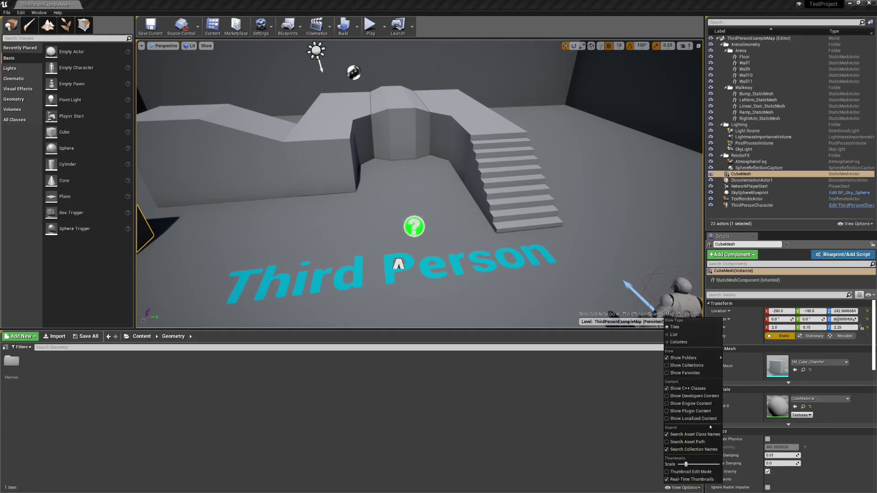
left_click(561, 461)
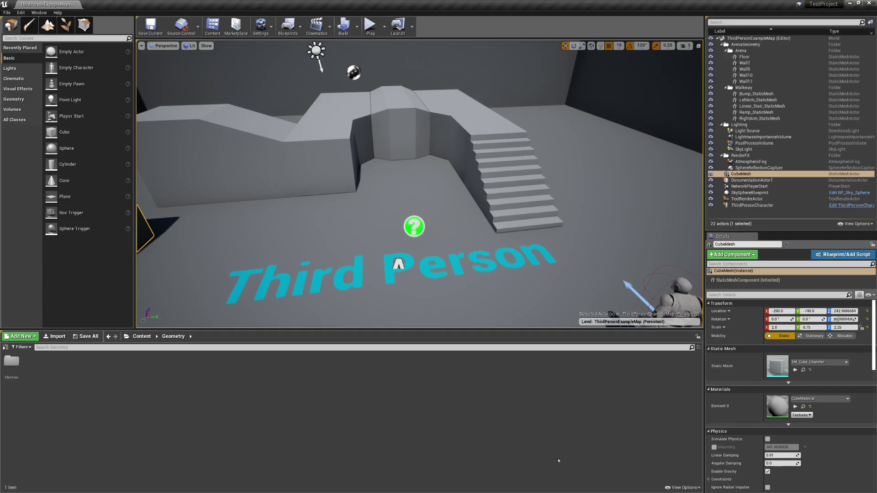
double_click(11, 361)
left_click(71, 363)
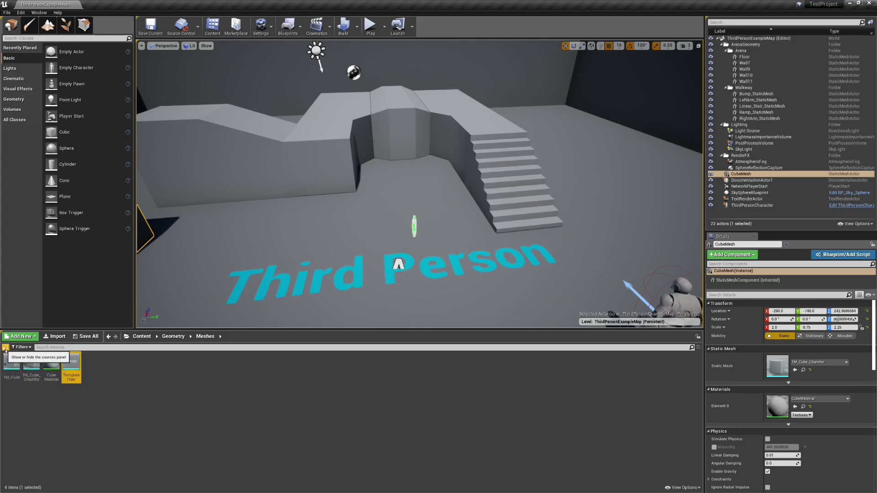
Step: Show a narrowed sources panel in the Content Browser and open the Blueprints folder inside ThirdPersonBP
left_click(6, 348)
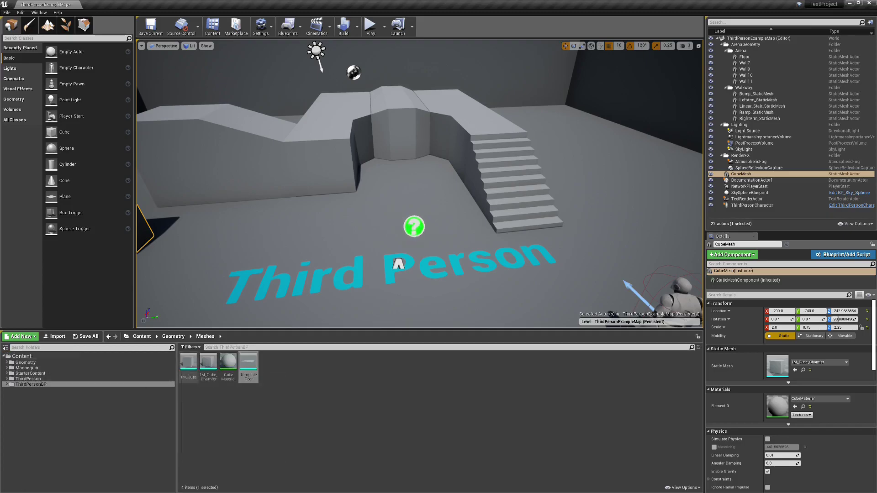
left_click_drag(176, 369, 103, 371)
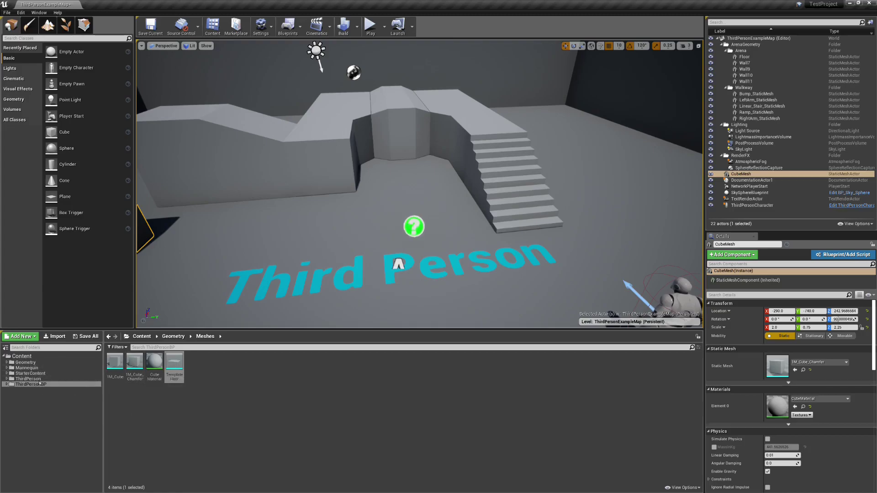
left_click(28, 379)
left_click(27, 385)
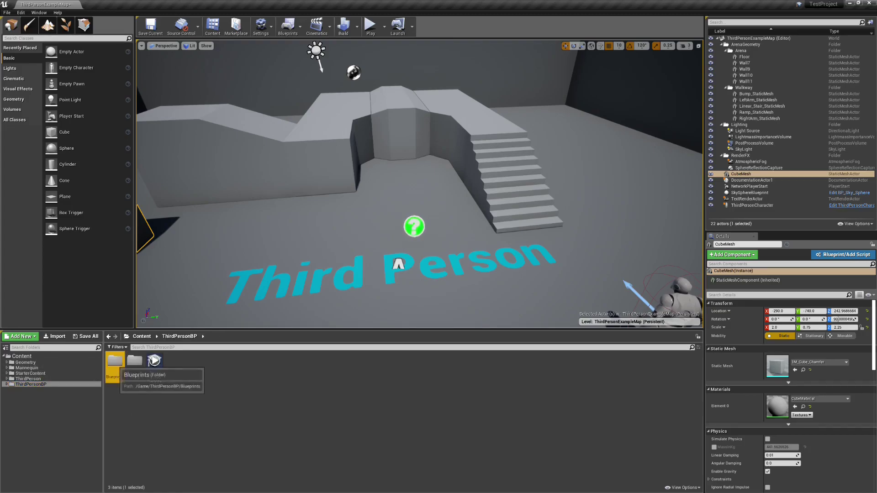
double_click(115, 361)
Step: Hide the tab of the Details panel
right_click_drag(615, 235, 662, 252)
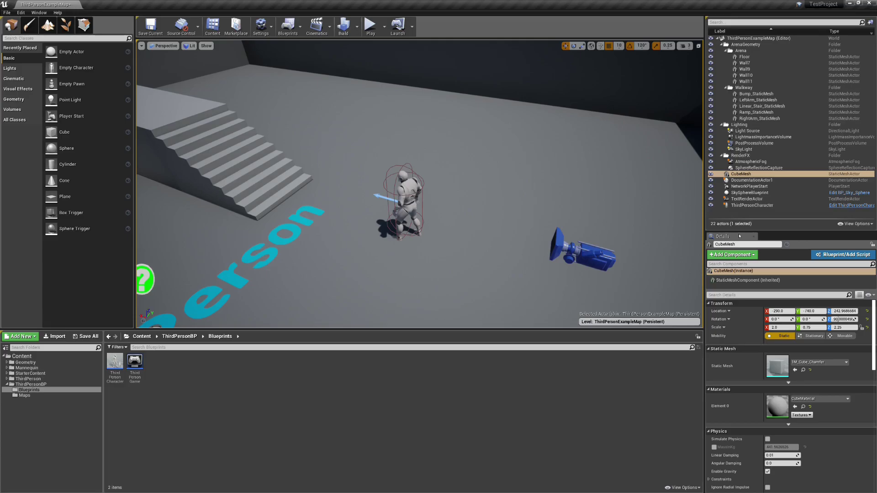
right_click(739, 236)
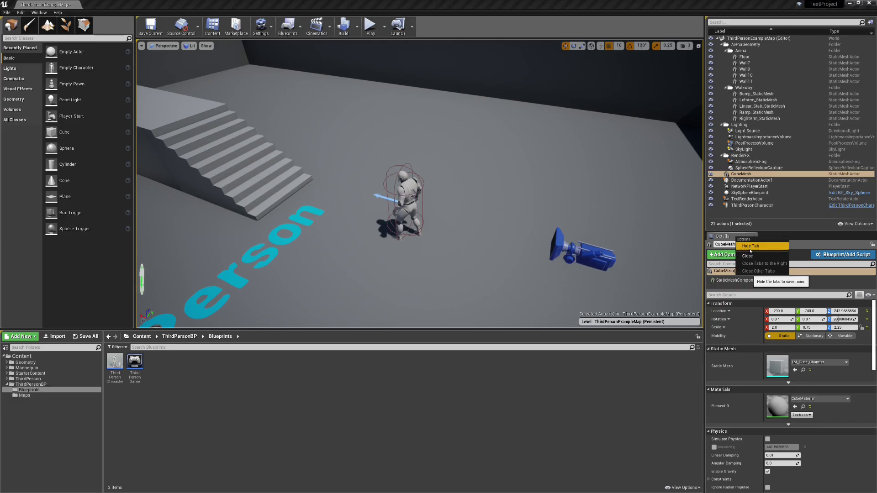
left_click(756, 249)
Step: Select the ThirdPersonCharacter in the level and examine it from behind along with its camera preview
right_click_drag(502, 183, 521, 216)
key("w")
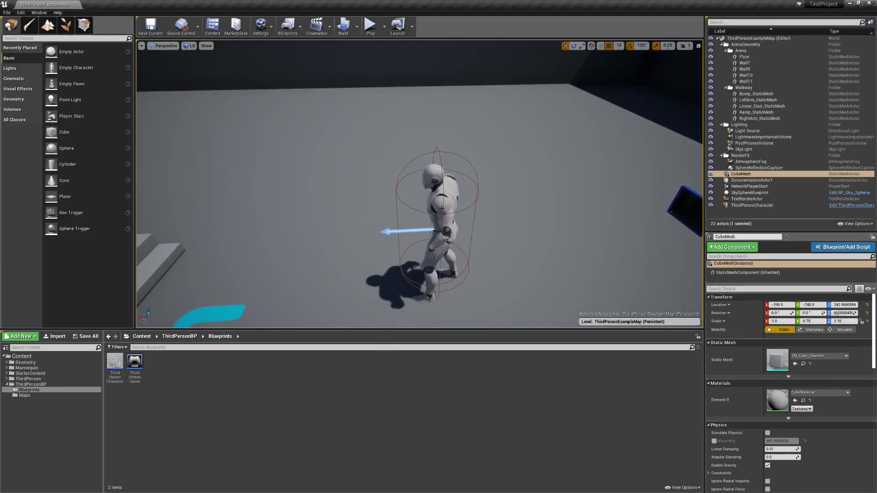
left_click(441, 208)
left_click_drag(442, 208, 445, 128)
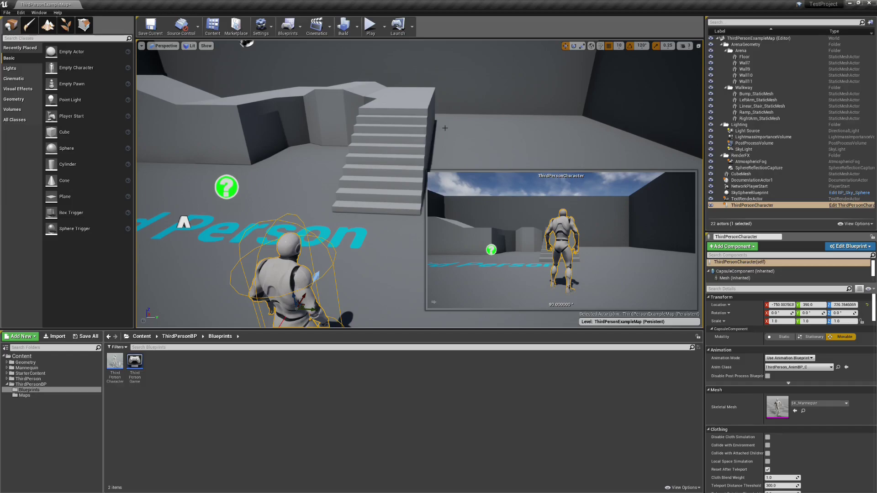
Step: Play the level, run the character across the raised walkway, jump down to the floor and exit play mode
left_click(371, 26)
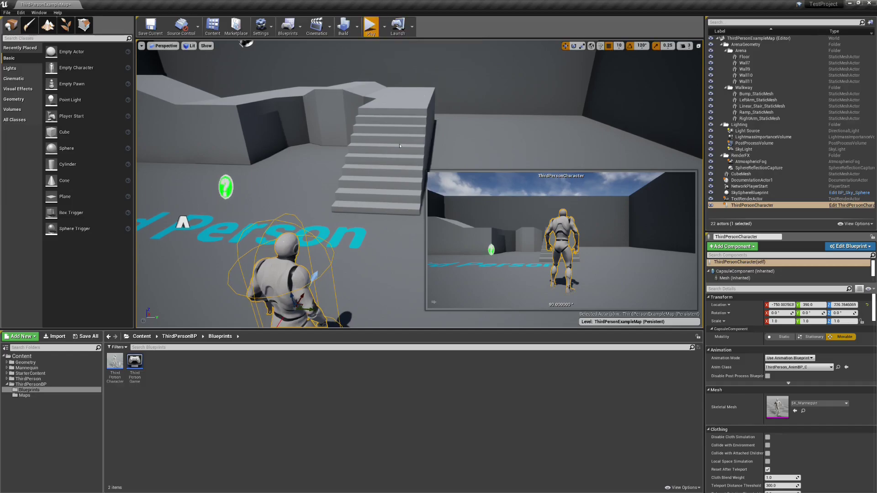
left_click(419, 183)
key("w")
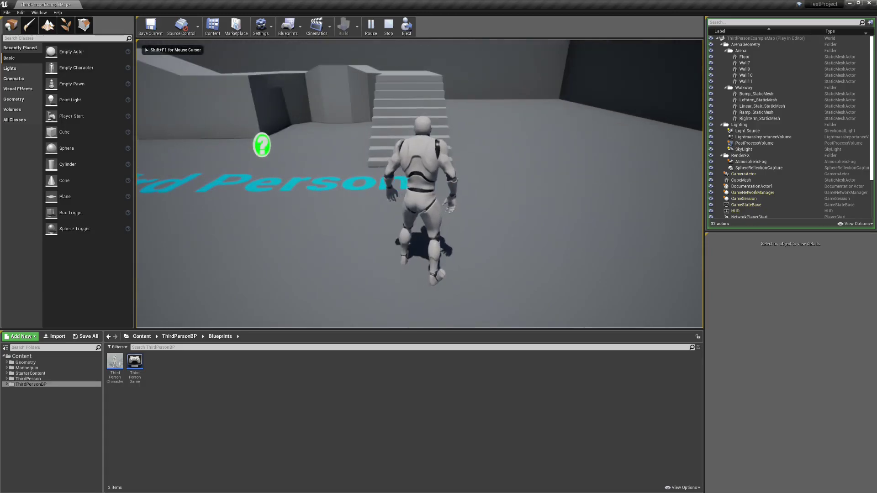
key("w")
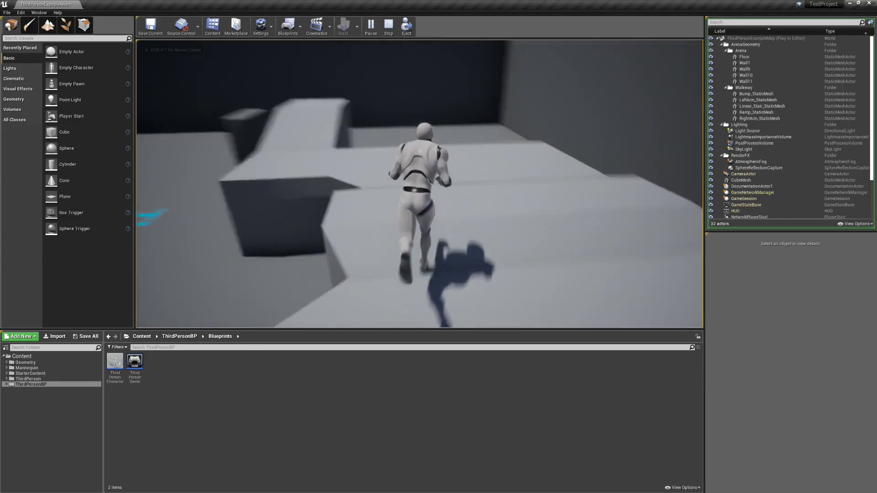
key("space")
key("w")
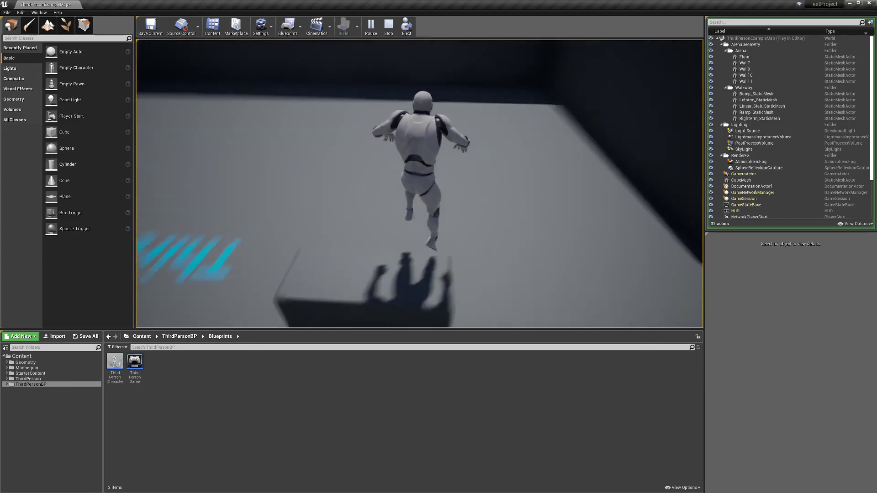
key("Escape")
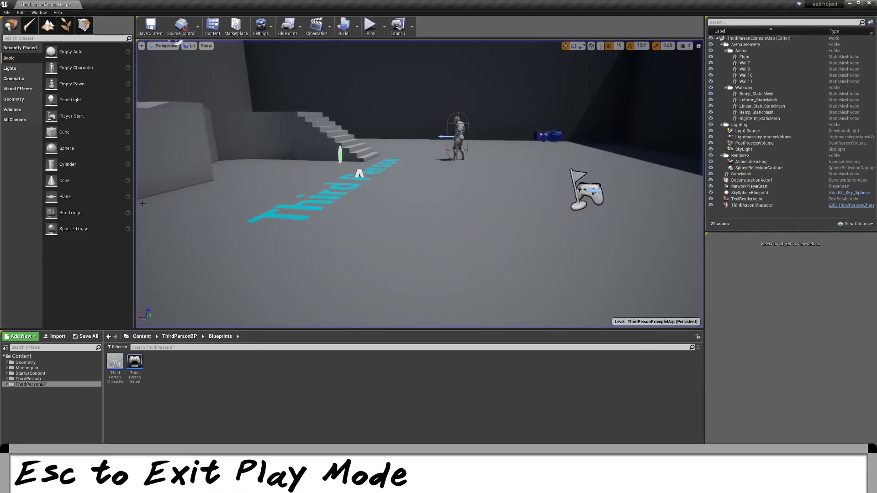
Step: Place an additive Box geometry brush on the open floor beside the stairs and focus the view on it
key("w")
right_click_drag(462, 183, 430, 171)
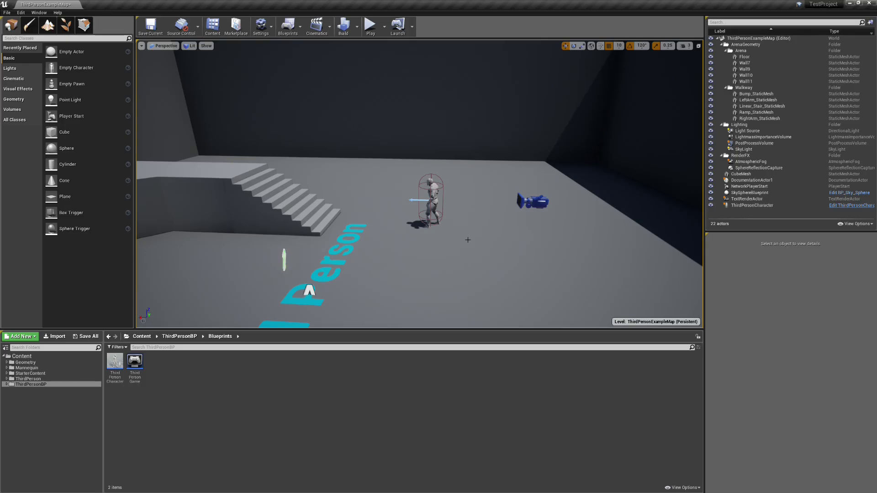
right_click_drag(385, 100, 235, 42)
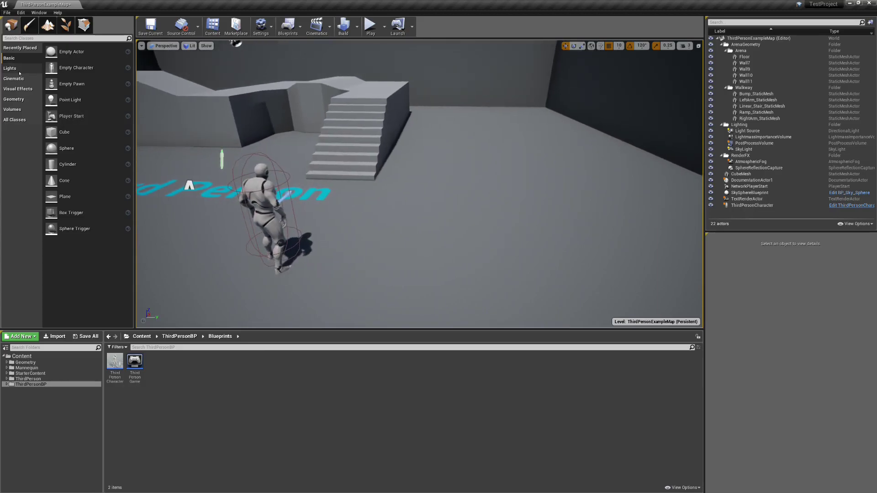
left_click(17, 99)
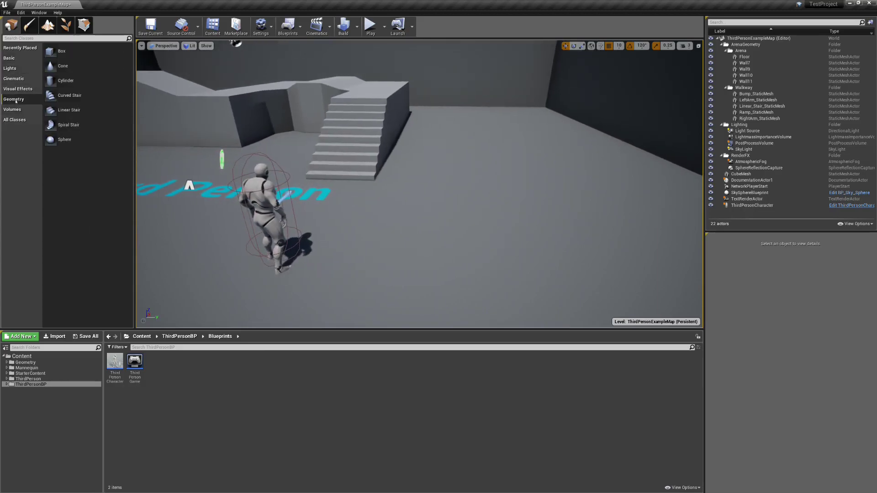
mouse_move(51, 51)
left_mouse_down()
mouse_move(434, 108)
mouse_move(489, 167)
mouse_move(475, 186)
left_mouse_up()
key("f")
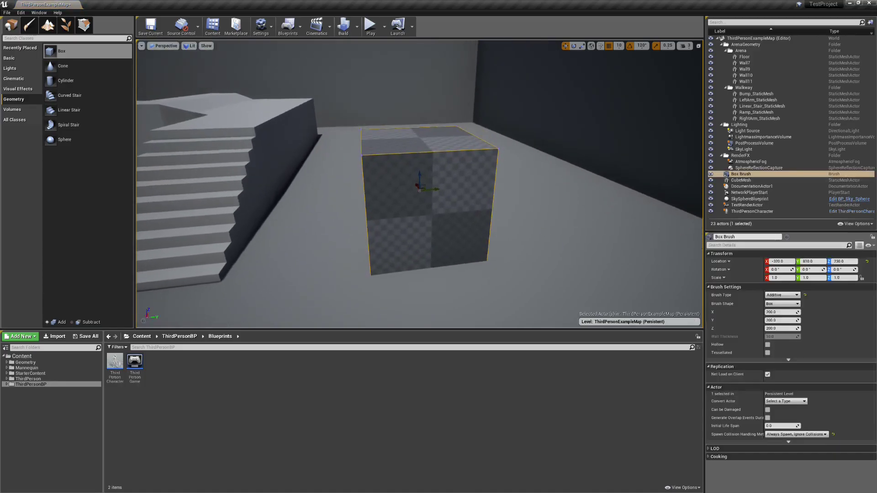
Step: Collapse the Arena, Walkway, Lighting and RenderFX folders in the World Outliner
left_click(726, 51)
left_click(725, 57)
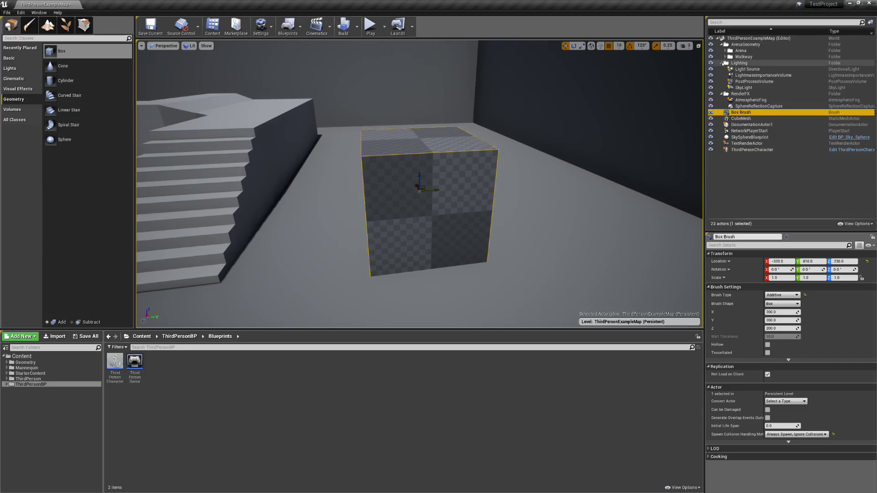
left_click(722, 63)
left_click(722, 69)
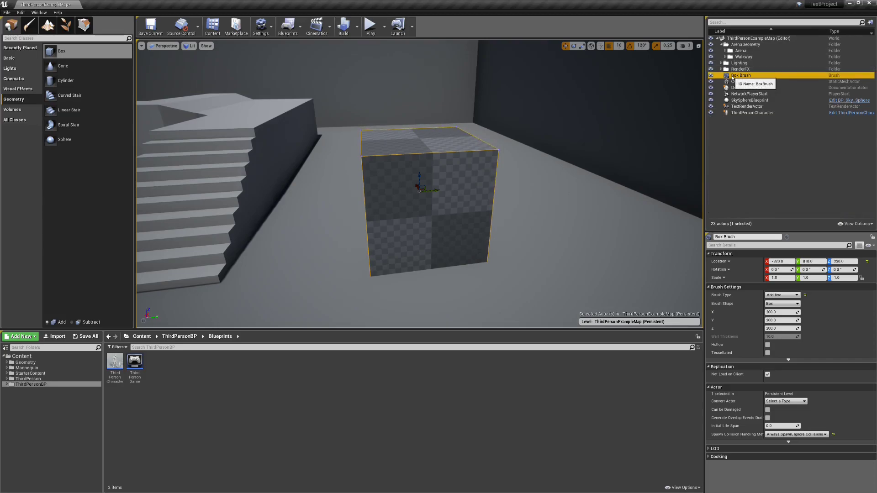
Step: Create a World Outliner folder named Platforms and move the Box Brush into it
right_click(742, 166)
left_click(763, 173)
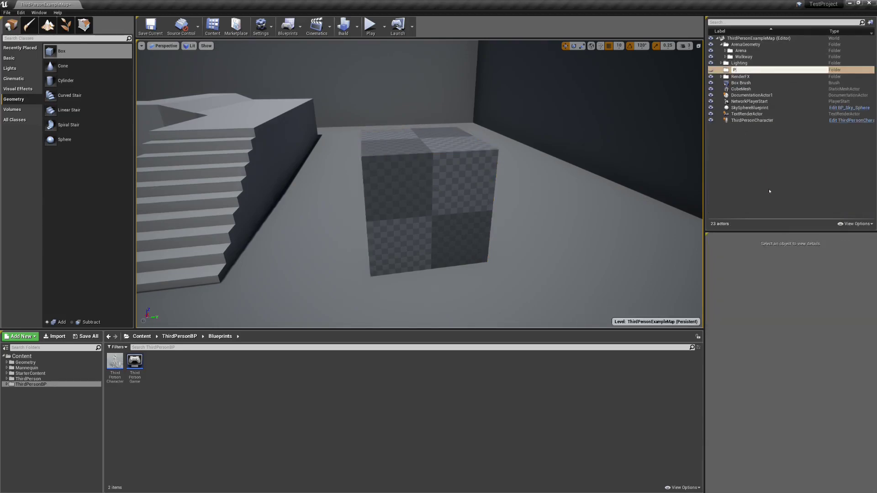
type("Platforms")
key("Return")
left_click_drag(741, 83, 737, 70)
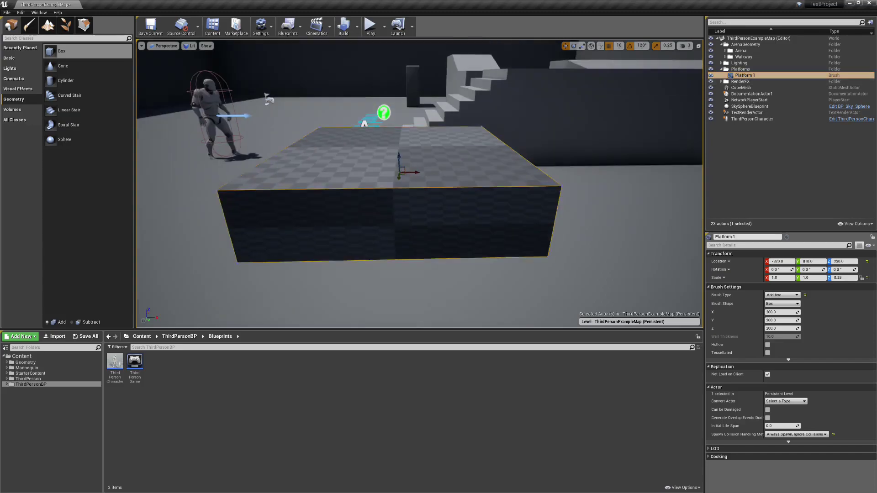
Step: Clone Platform 1 along the X axis to X 110 and move the original past the copy to X 570
right_click_drag(426, 206, 426, 205)
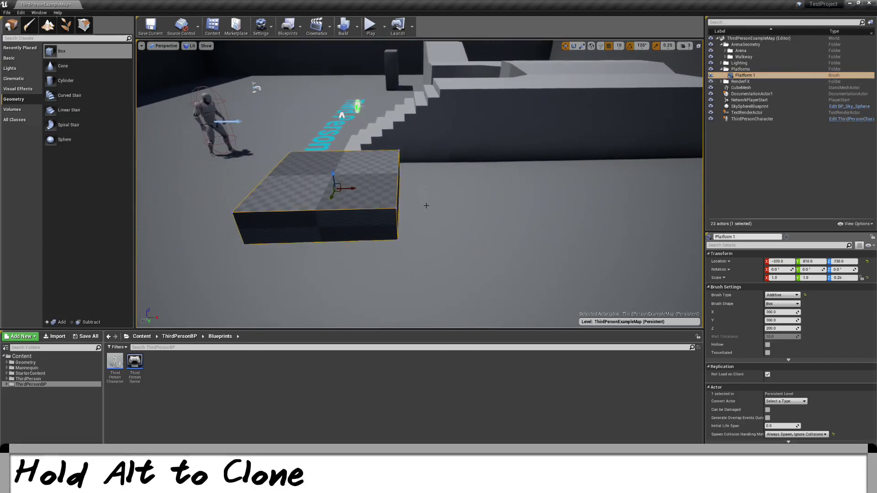
left_click_drag(354, 187, 617, 179, "alt")
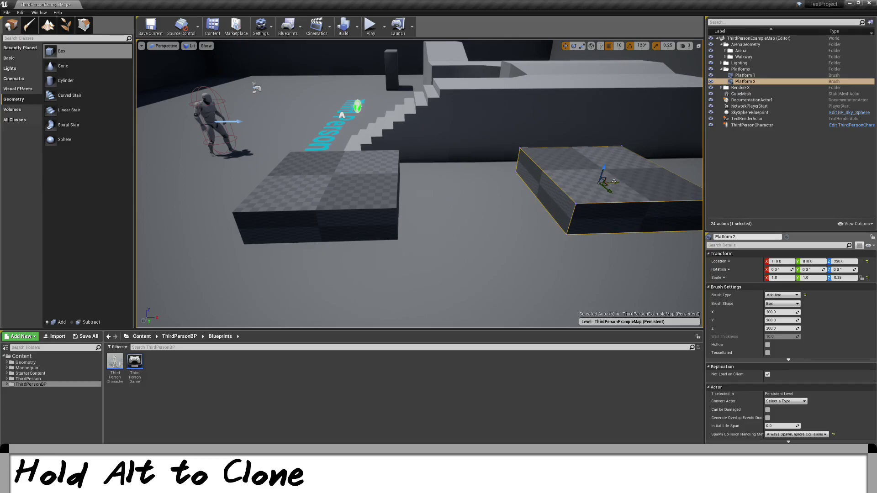
left_click(361, 188)
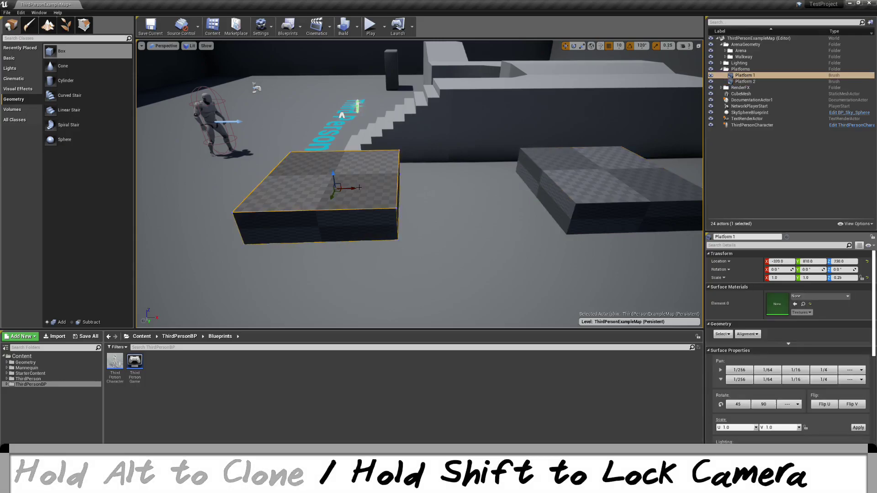
left_click_drag(351, 188, 555, 194, "shift")
right_click_drag(554, 194, 187, 88)
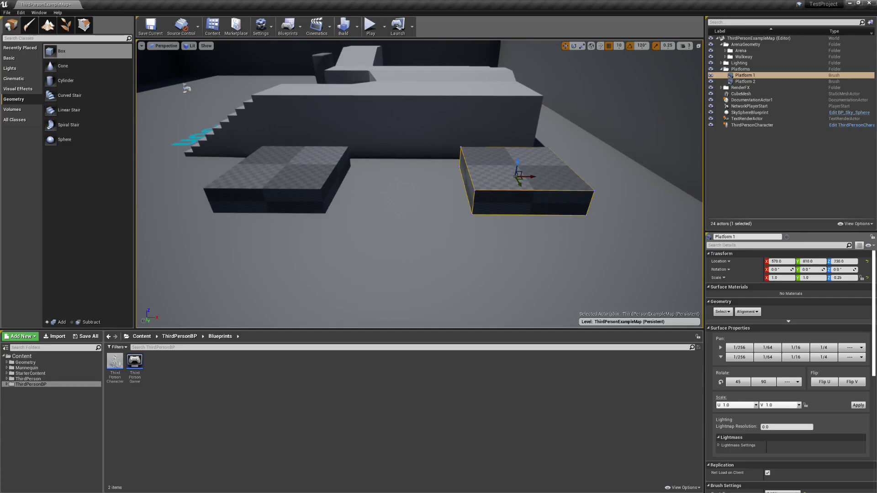
Step: Select both platforms together and raise them to Z 330
left_click(293, 157, "ctrl")
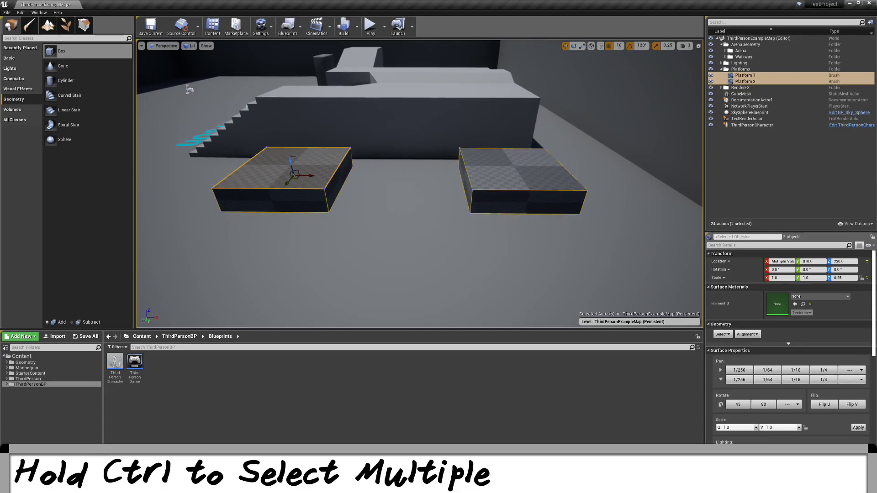
left_click_drag(290, 161, 286, 111)
right_click_drag(286, 110, 206, 152)
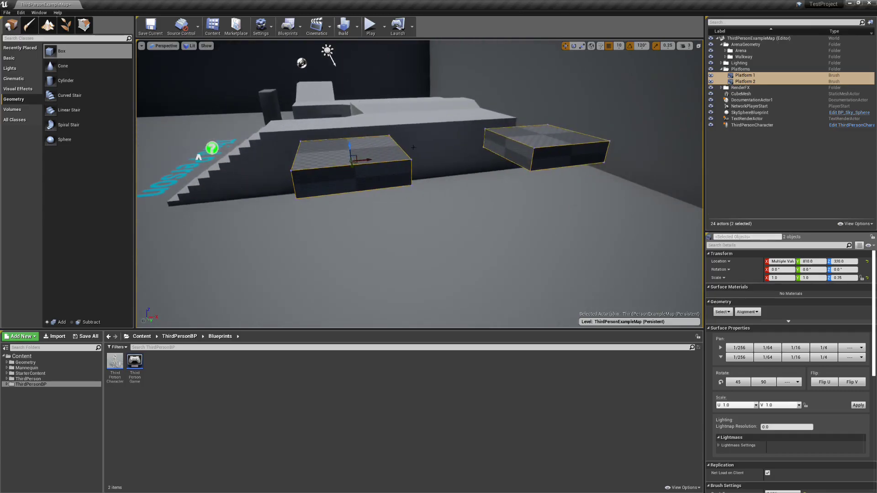
Step: Clone Platform 1 and place the copy on the near side of Platform 2, towards the foot of the stairs
left_click(511, 156)
left_click_drag(557, 131, 289, 236, "alt")
right_click_drag(421, 184, 493, 183)
Step: Raise Platform 1 to Z 430
left_click(520, 104)
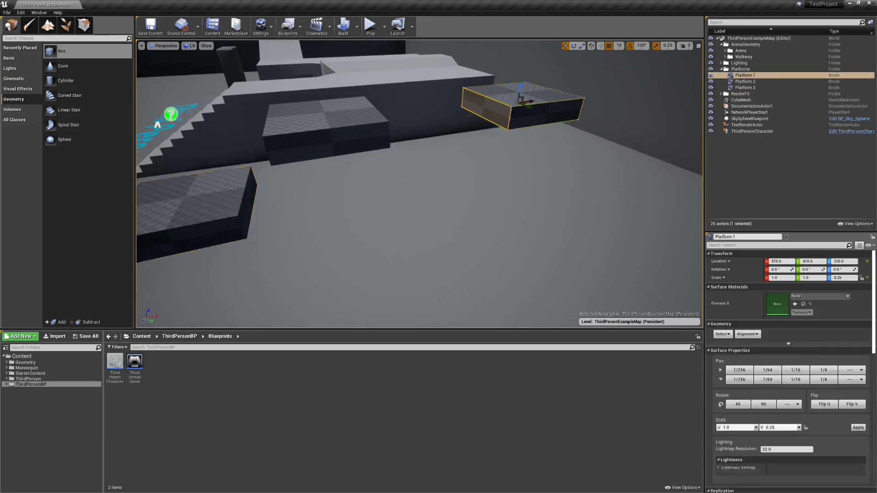
right_click_drag(520, 104, 520, 68)
left_click_drag(511, 147, 513, 100)
Step: Move Platform 1 and Platform 2 along the X axis closer to Platform 3
right_click_drag(513, 100, 575, 91)
mouse_move(425, 97)
left_mouse_down()
mouse_move(410, 112)
mouse_move(422, 102)
left_mouse_up()
right_click_drag(421, 103, 450, 160)
left_click(443, 144)
left_click_drag(430, 136, 431, 148)
Step: Space the three platforms evenly along the X axis in the Lit Top view, with Platform 1 at X 490, and return to Perspective
left_click(171, 47)
left_click(164, 70)
left_click(181, 46)
left_click(183, 58)
scroll(488, 200, "up", 5)
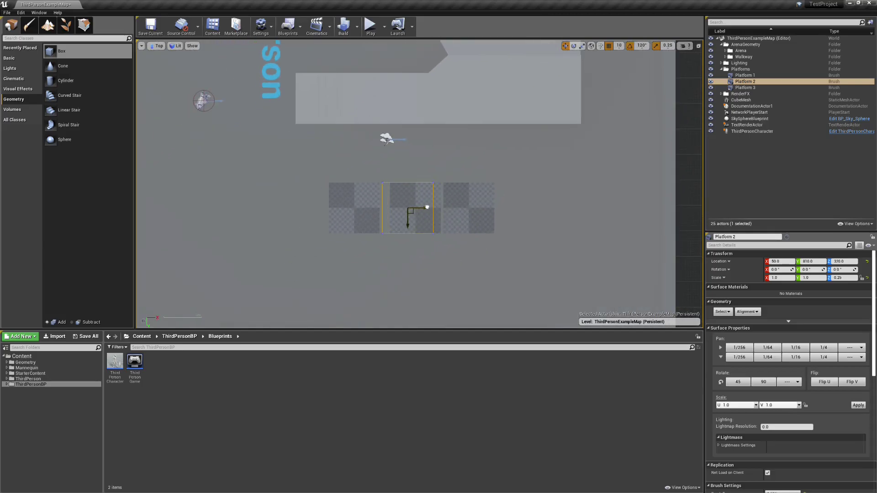
left_click(468, 203, "ctrl")
left_click_drag(487, 207, 532, 207)
left_click(505, 201)
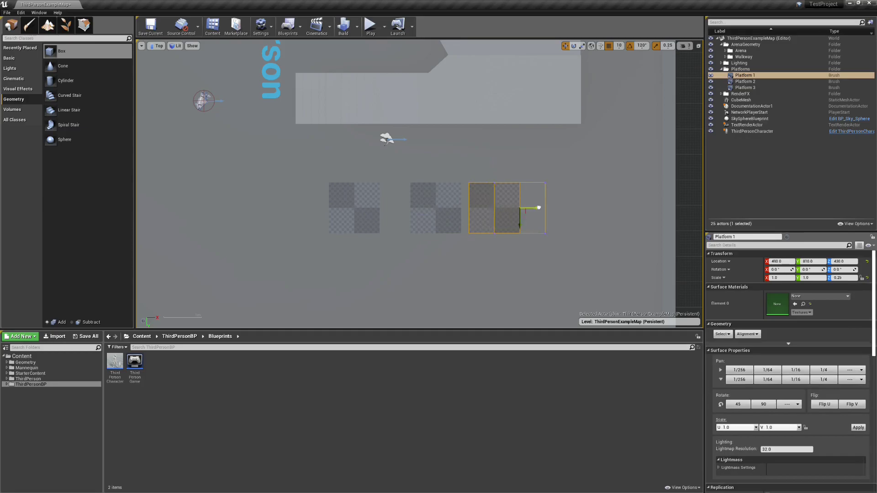
left_click(158, 46)
left_click(165, 59)
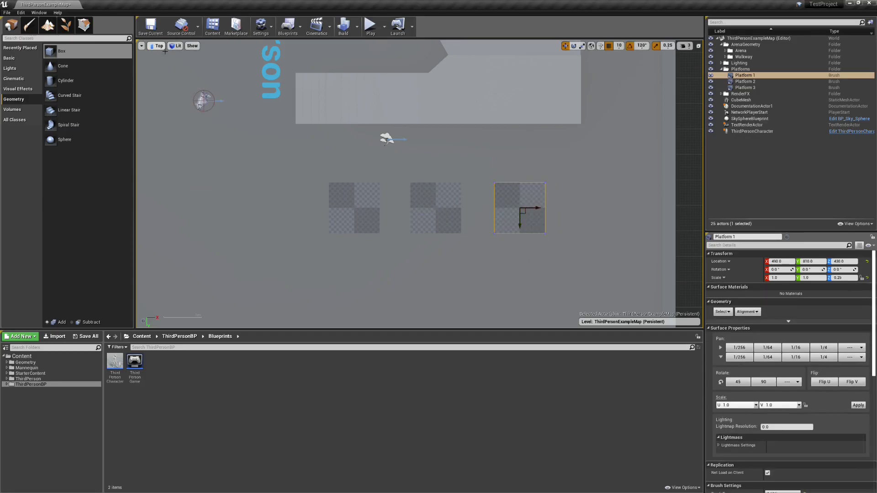
right_click_drag(420, 184, 423, 158)
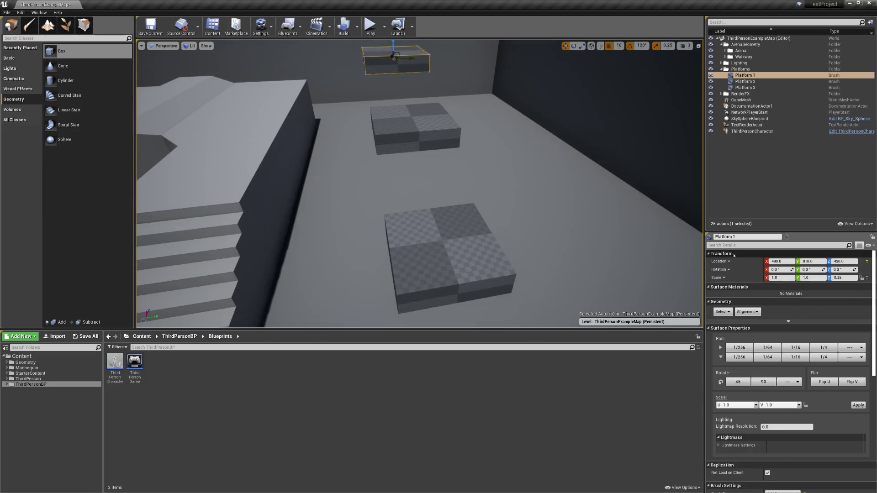
Step: Collapse all property categories in the details of Platform 1
right_click(734, 255)
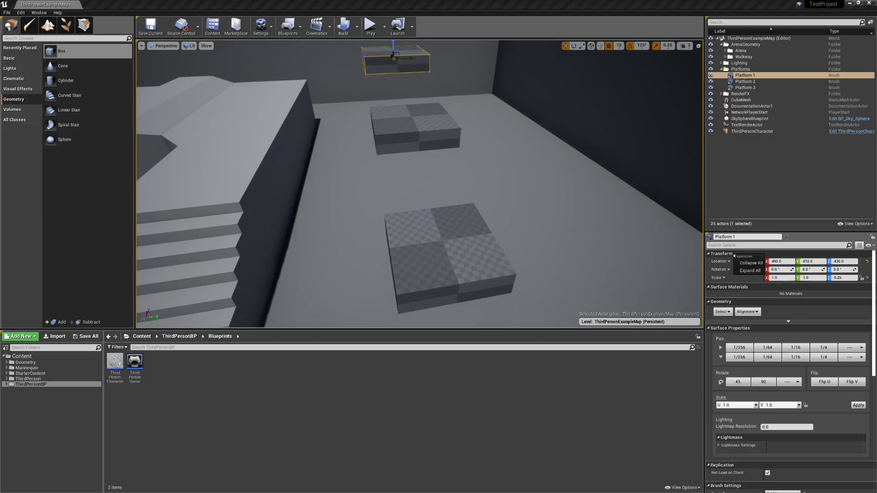
left_click(749, 264)
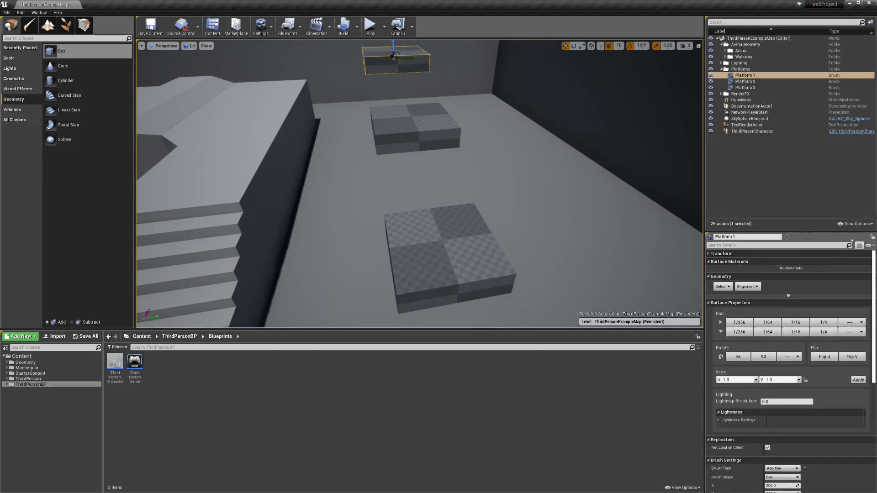
left_click(873, 246)
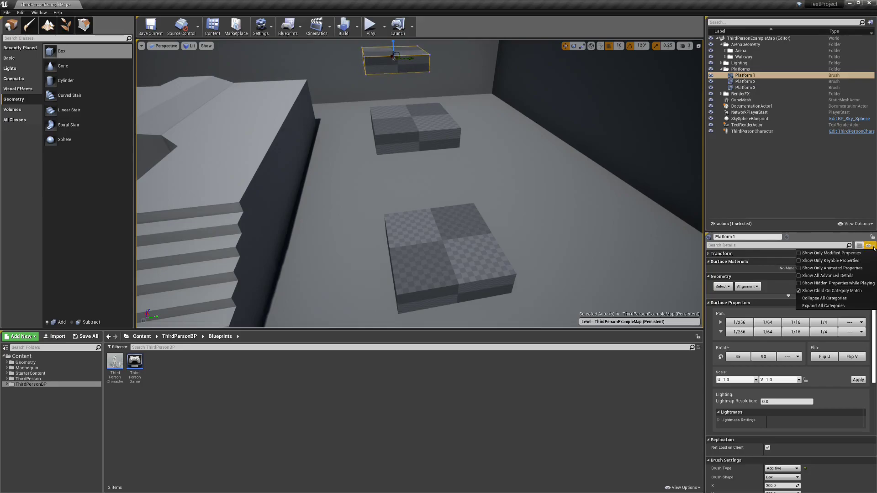
left_click(825, 298)
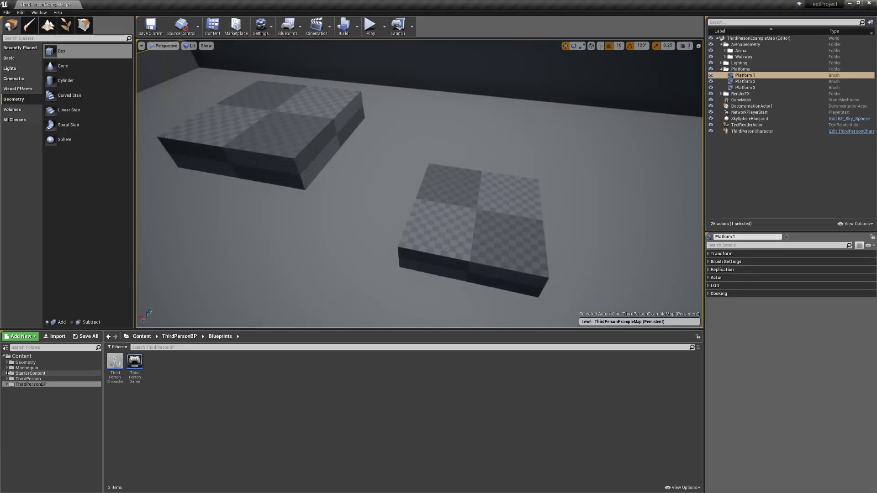
Step: Apply the M_Wood_Oak material from StarterContent/Materials to the top and side faces of Platform 3
left_click(8, 374)
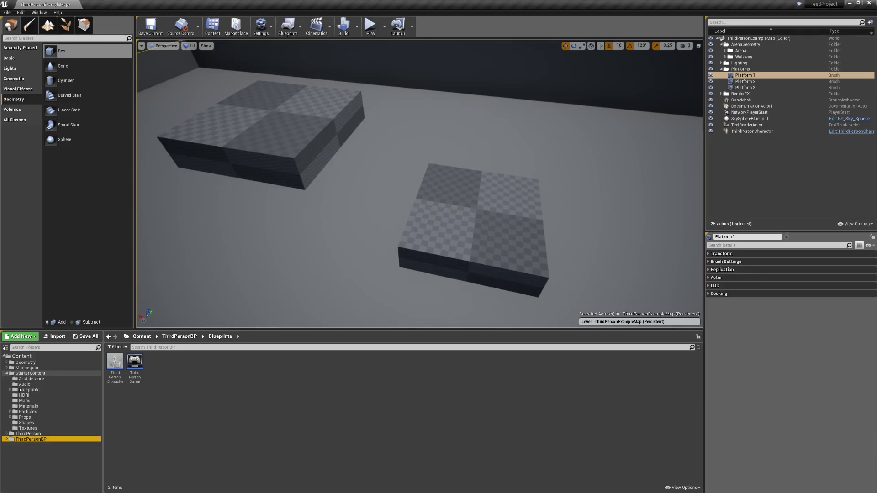
left_click(28, 406)
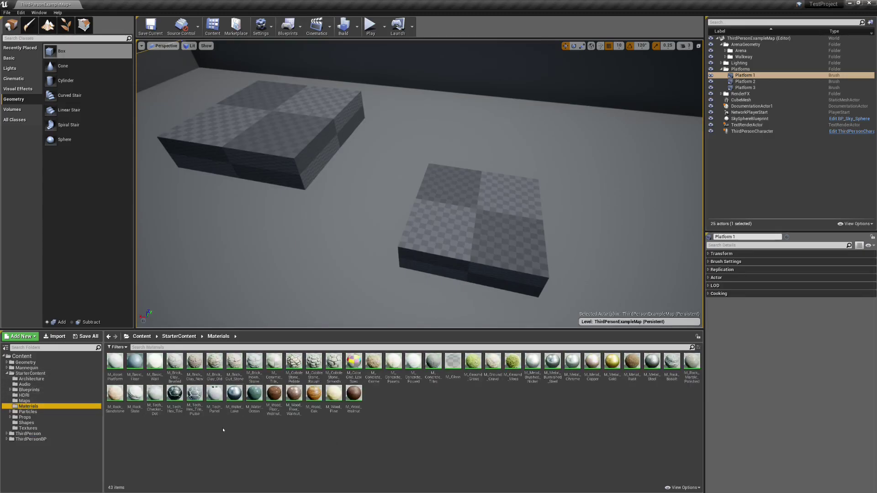
left_click_drag(314, 393, 474, 225)
right_click_drag(475, 224, 384, 224)
left_click(471, 223)
left_click_drag(315, 397, 427, 249)
right_click_drag(427, 249, 336, 210)
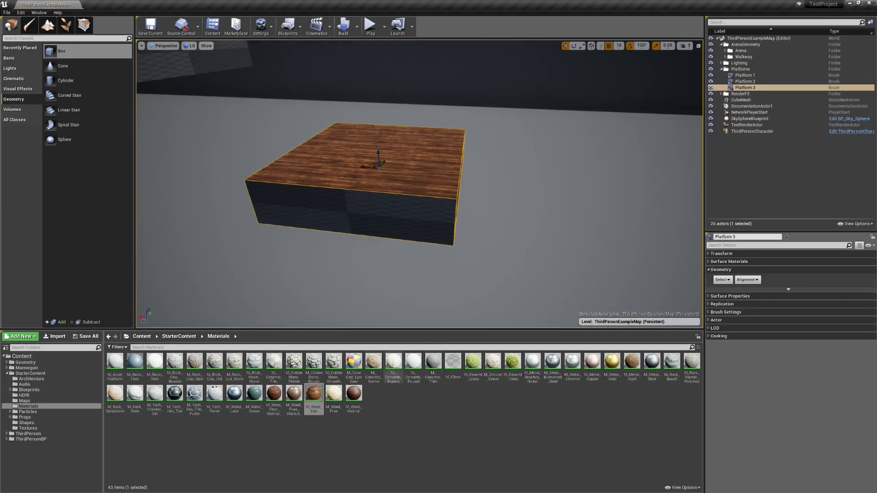
left_click_drag(314, 396, 385, 223)
right_click_drag(386, 224, 176, 259)
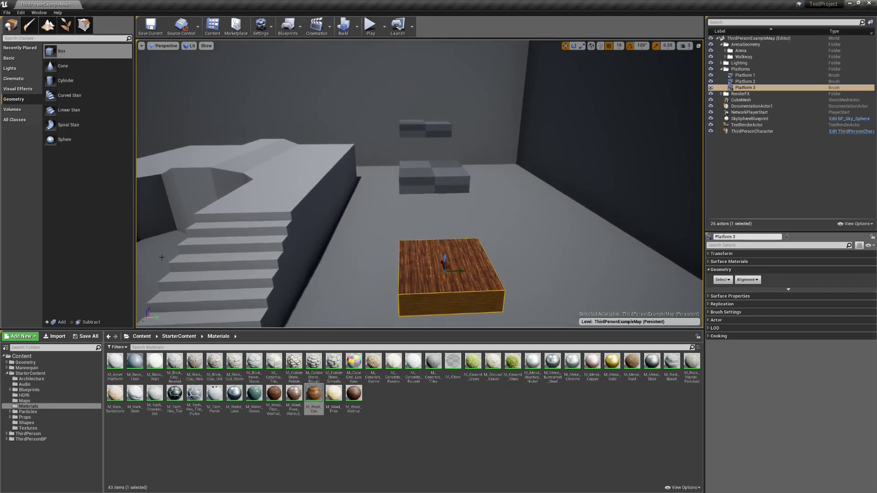
Step: Place a Point Light just above Platform 3 and raise its intensity, with the other property categories collapsed
left_click(10, 68)
left_click_drag(70, 68, 445, 236)
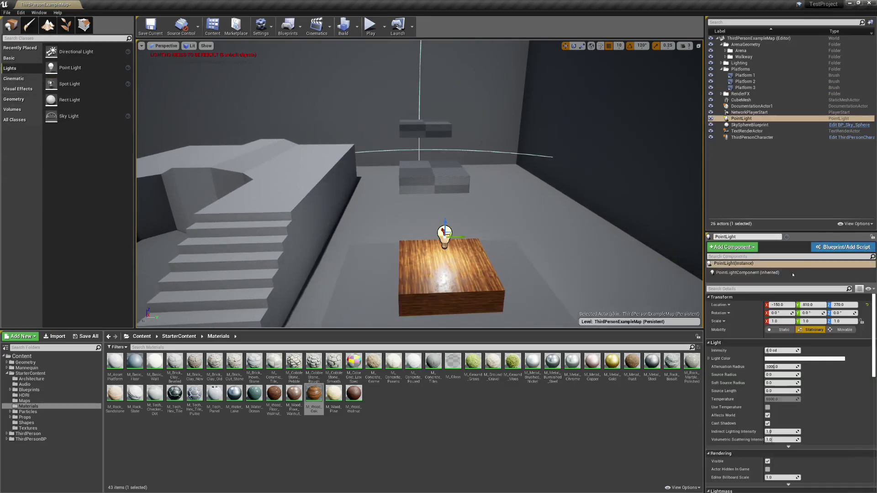
left_click(868, 289)
left_click(827, 360)
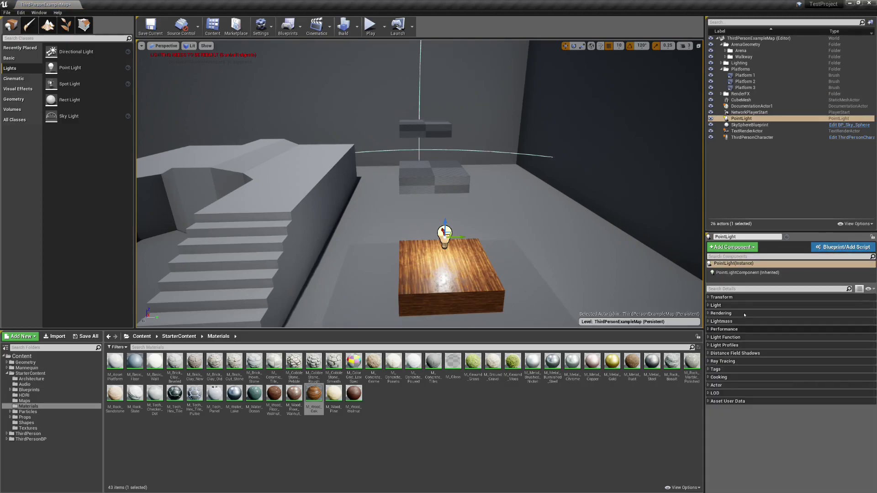
left_click(716, 305)
left_click_drag(777, 313, 785, 313)
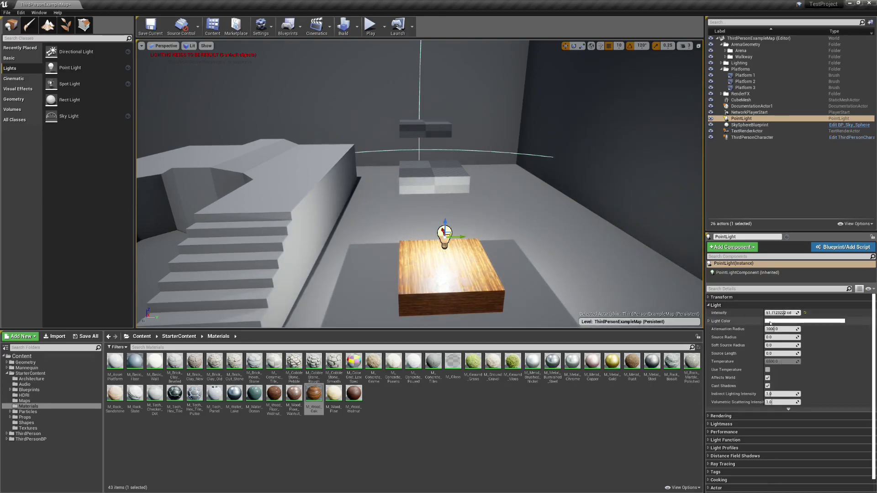
Step: Set the point light's color to red, hex sRGB FF2E45FF, and its attenuation radius to about 140
left_click(805, 321)
left_click(694, 368)
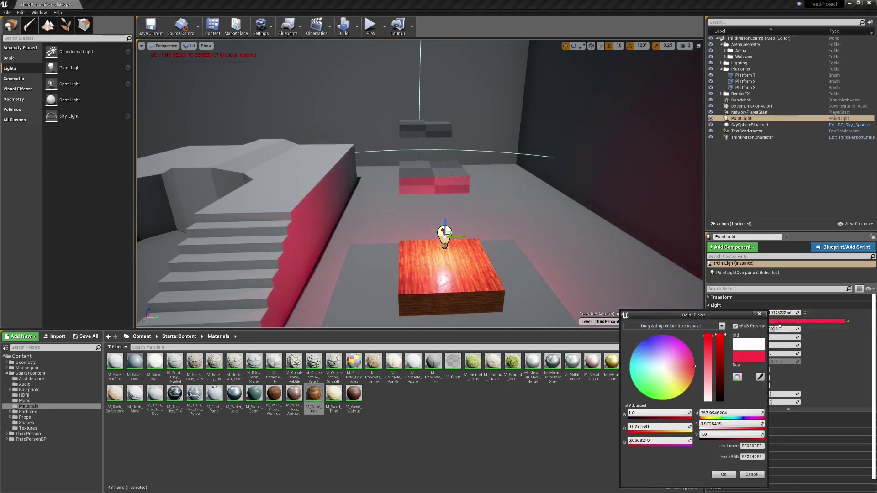
left_click(760, 314)
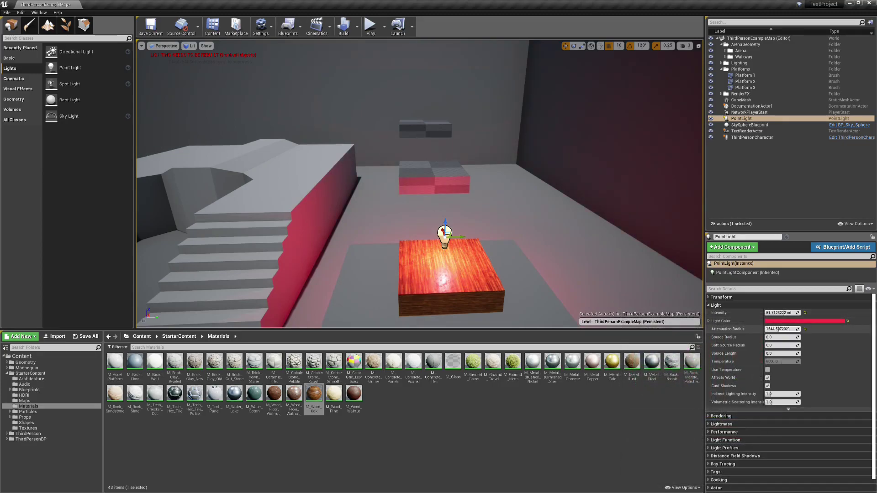
mouse_move(781, 329)
left_mouse_down()
mouse_move(745, 329)
mouse_move(787, 337)
left_mouse_up()
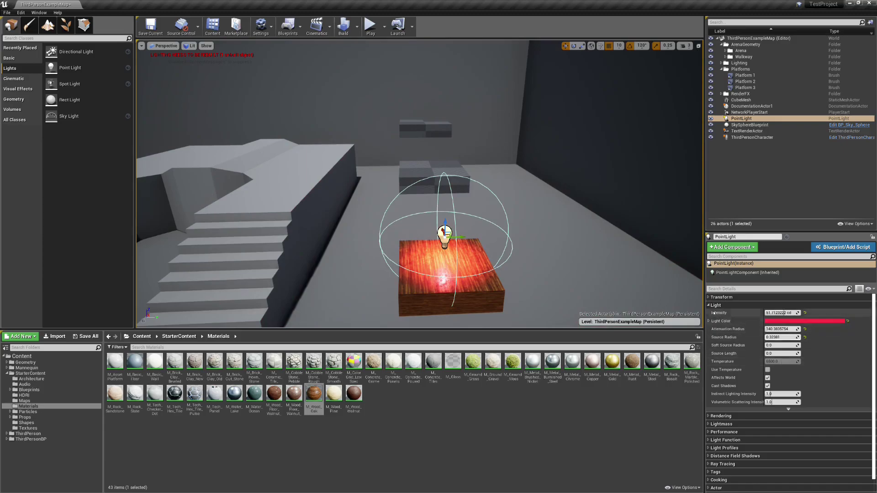
left_click(709, 306)
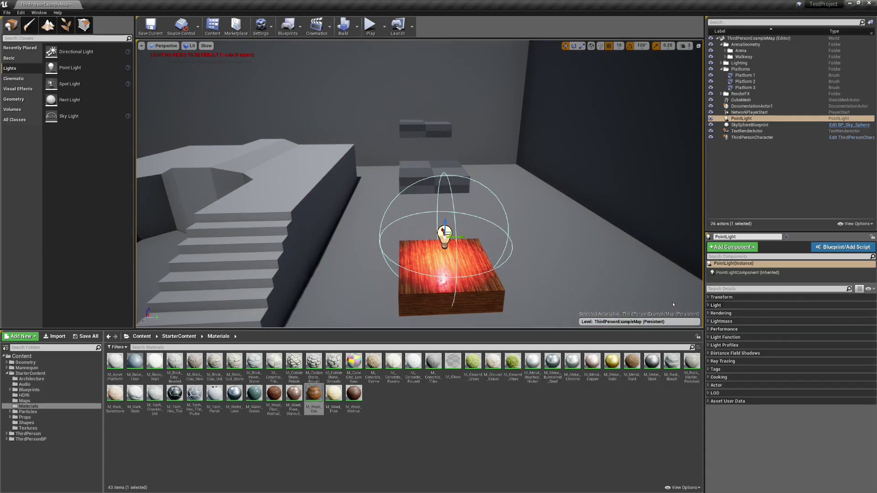
Step: Place a Spot Light beside Platform 3, raise its intensity and adjust its inner cone angle to about 43 and outer to about 61
left_click_drag(82, 84, 389, 175)
left_click_drag(574, 199, 587, 175)
left_click_drag(770, 350, 784, 375)
right_click_drag(612, 247, 640, 283)
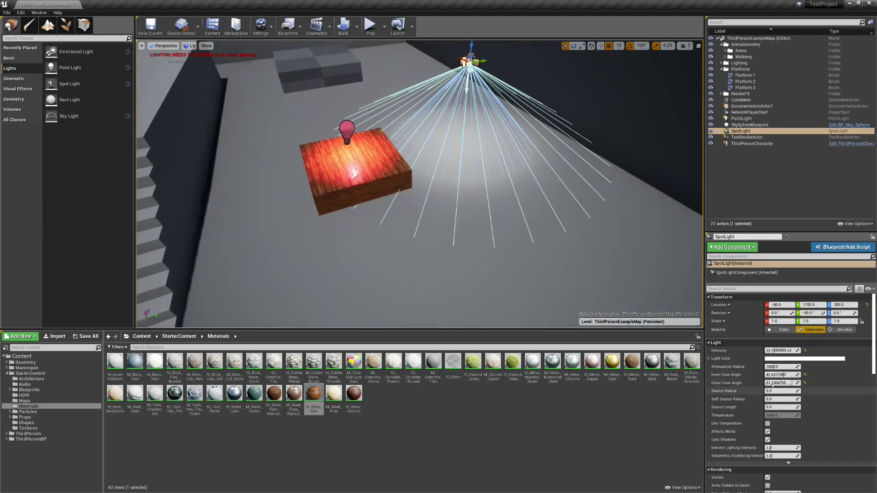
mouse_move(783, 382)
left_mouse_down()
mouse_move(772, 383)
mouse_move(782, 383)
left_mouse_up()
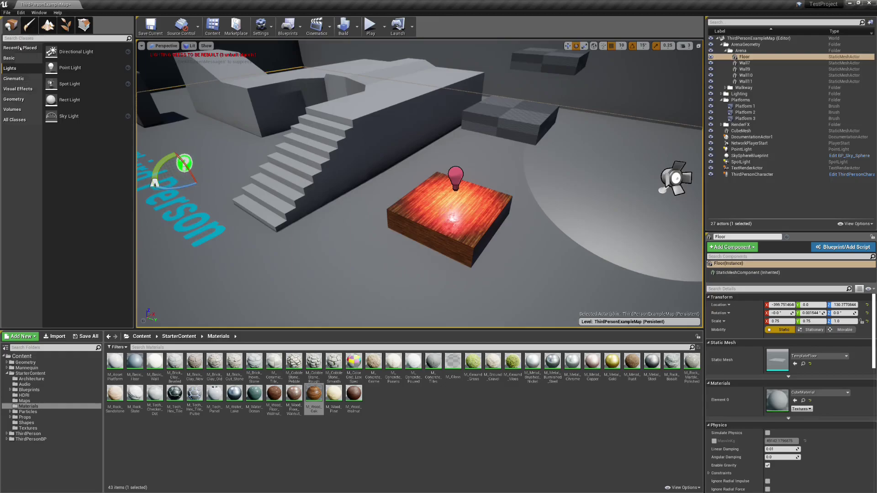
Step: Look through the complete list of placeable actor classes
left_click(14, 120)
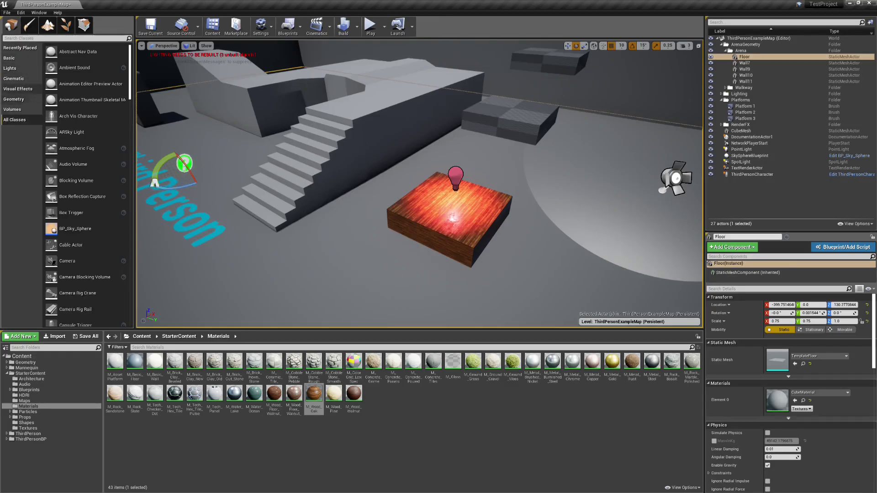
scroll(82, 226, "down", 6)
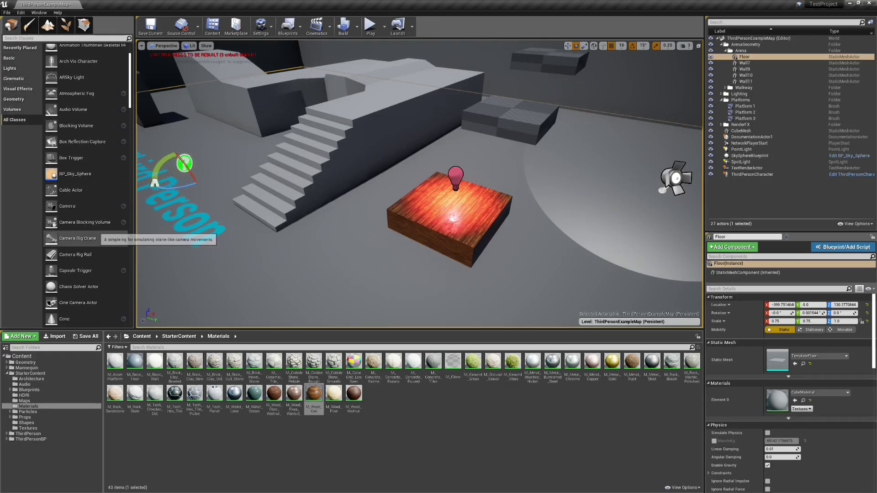
scroll(83, 233, "down", 9)
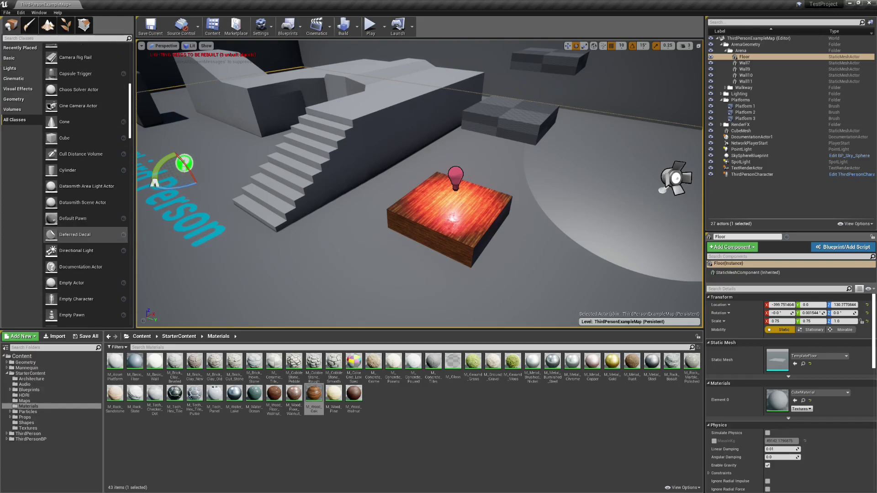
scroll(83, 242, "down", 3)
right_click_drag(411, 206, 475, 201)
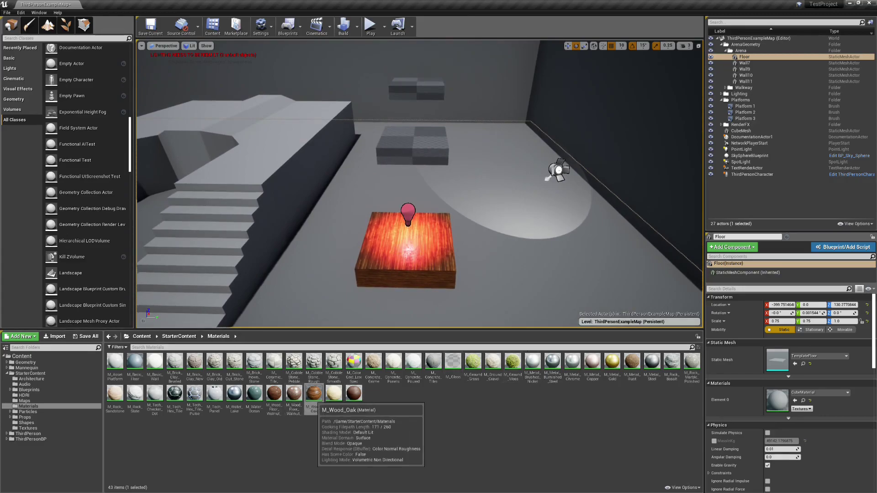
Step: Open the M_Wood_Oak material, dock its editor beside the level tab and examine the whole node graph
double_click(313, 394)
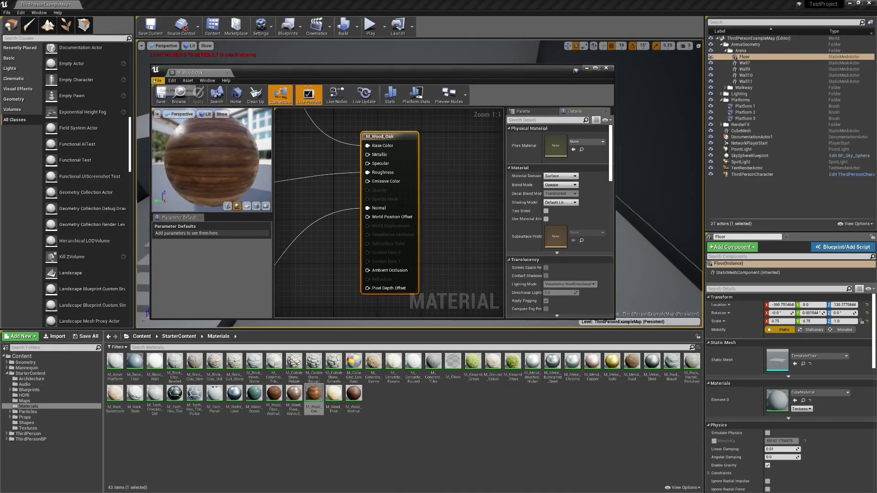
scroll(332, 192, "down", 5)
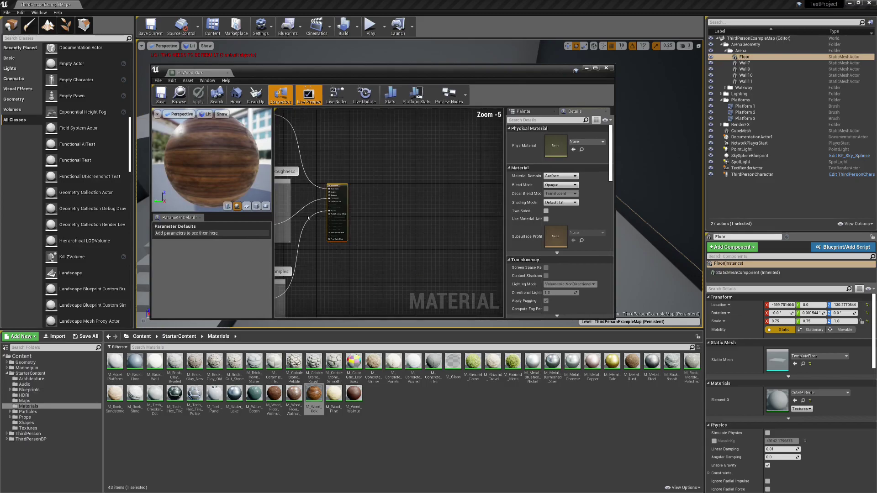
right_click_drag(336, 187, 445, 232)
scroll(496, 180, "down", 3)
right_click_drag(462, 262, 461, 239)
left_click_drag(189, 75, 112, 16)
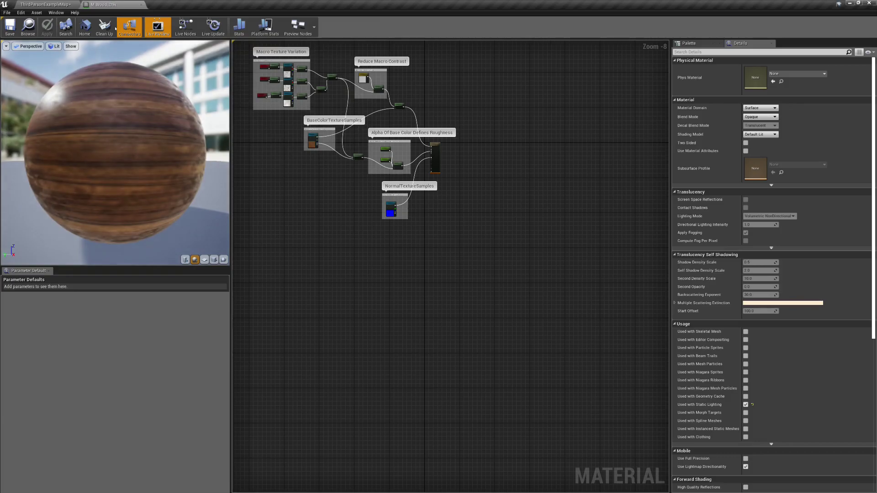
scroll(388, 153, "up", 3)
right_click_drag(386, 151, 519, 298)
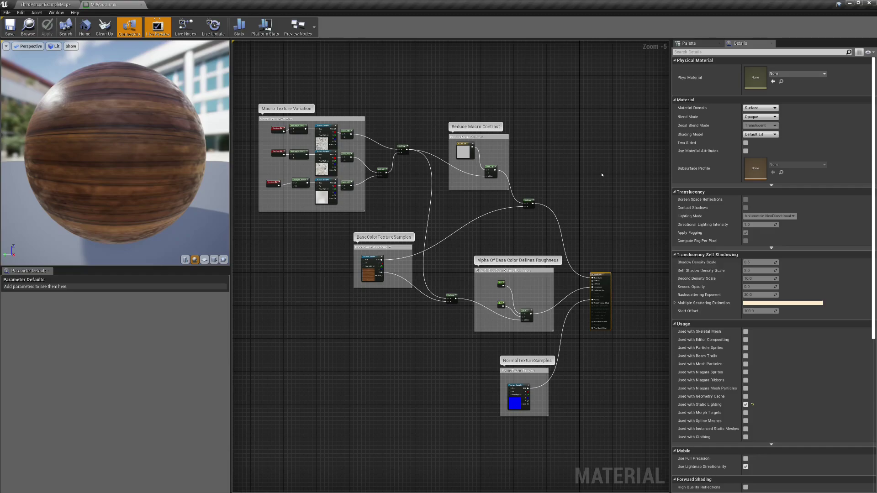
Step: Return to the level and open the RightArm_StaticMesh asset from ThirdPerson/Meshes
left_click(24, 6)
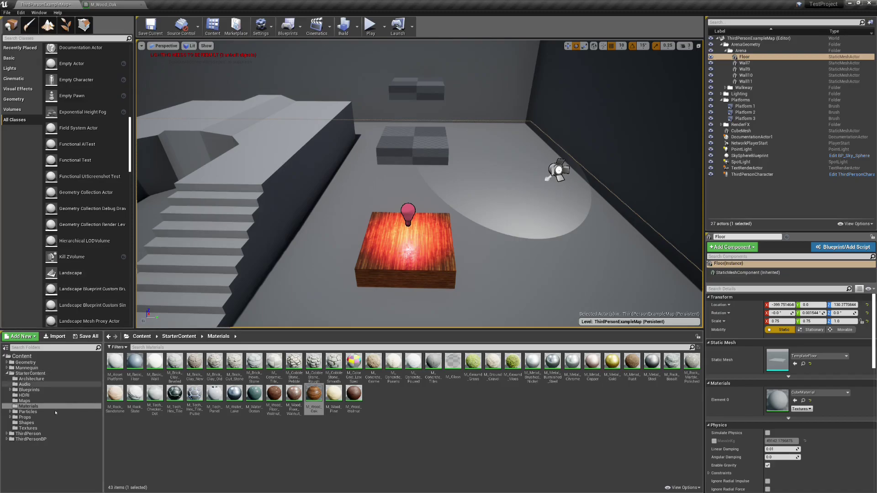
left_click(28, 434)
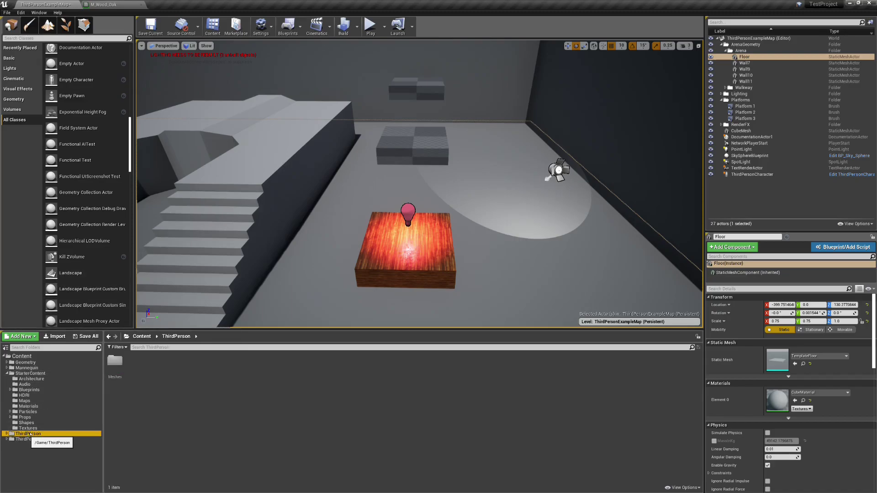
double_click(116, 363)
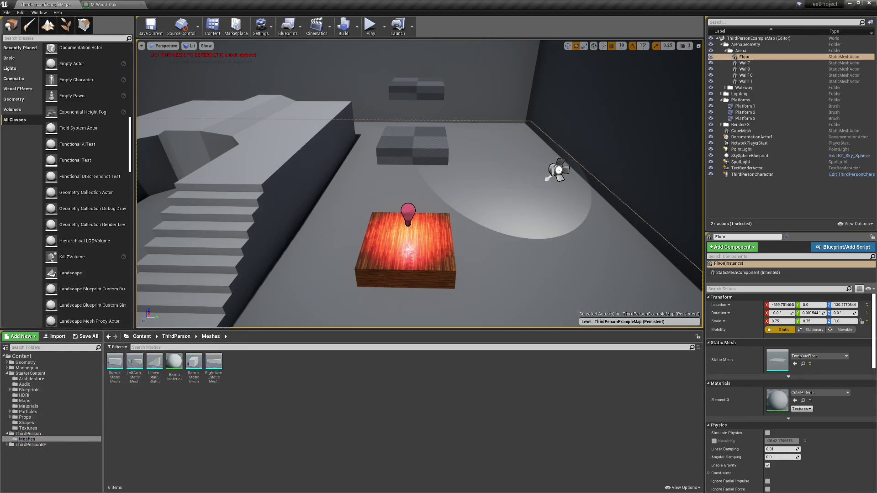
double_click(214, 362)
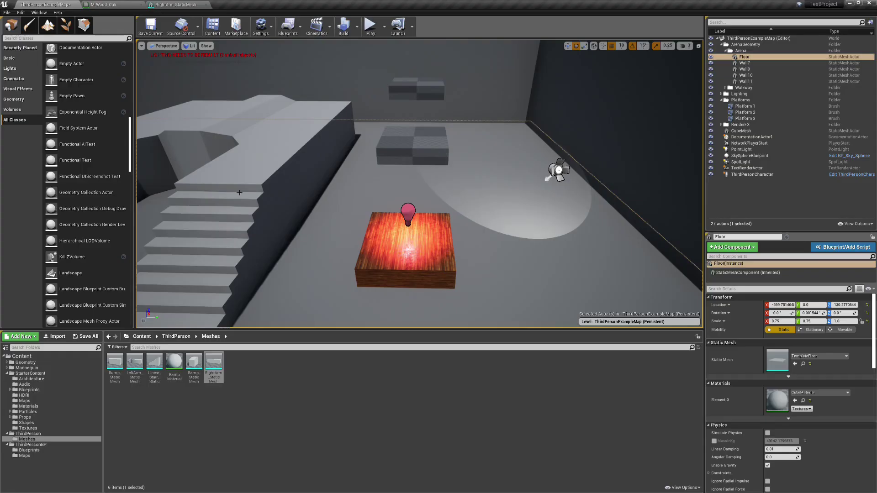
Step: Save the current level under the name TestMap in the root Content folder
left_click(8, 13)
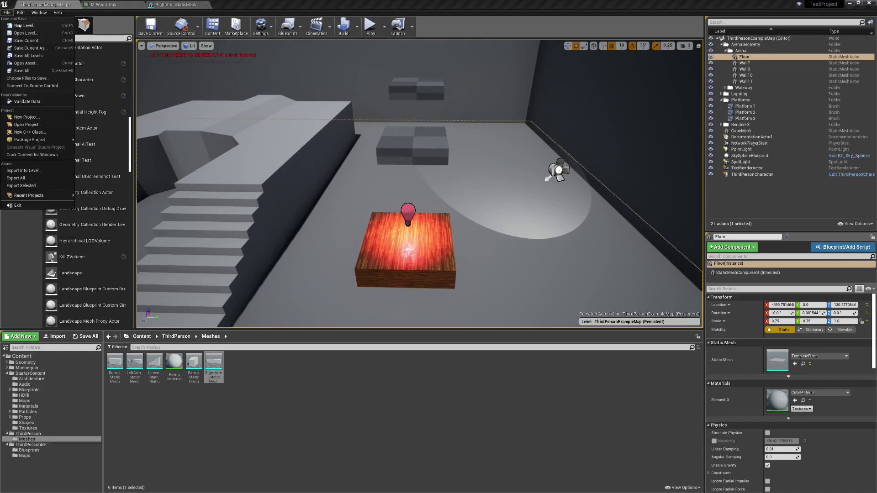
left_click(26, 48)
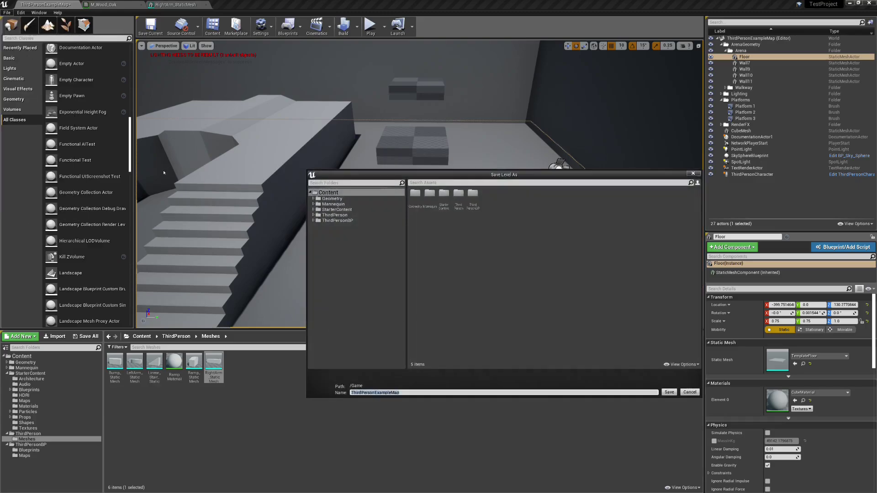
left_click(347, 272)
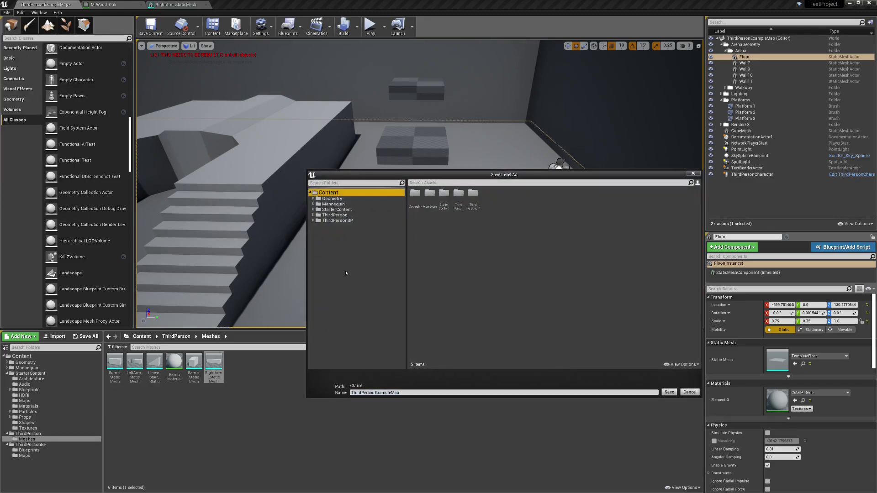
left_click(410, 392)
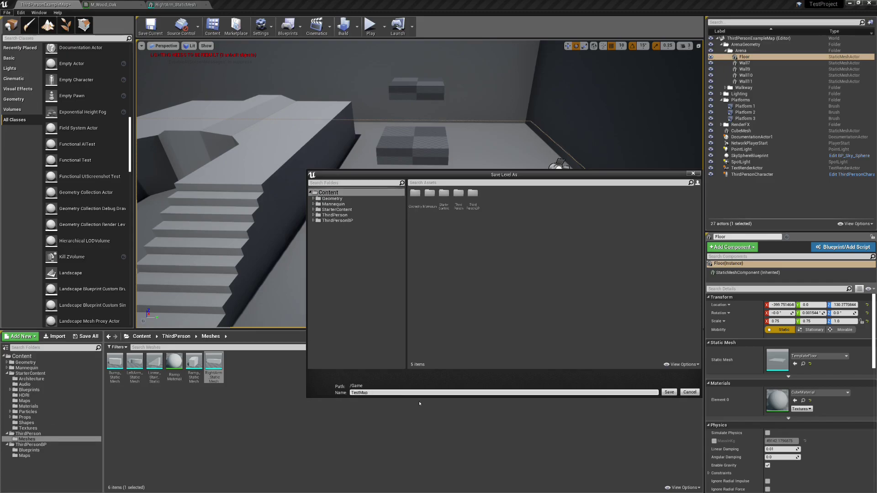
left_click(670, 393)
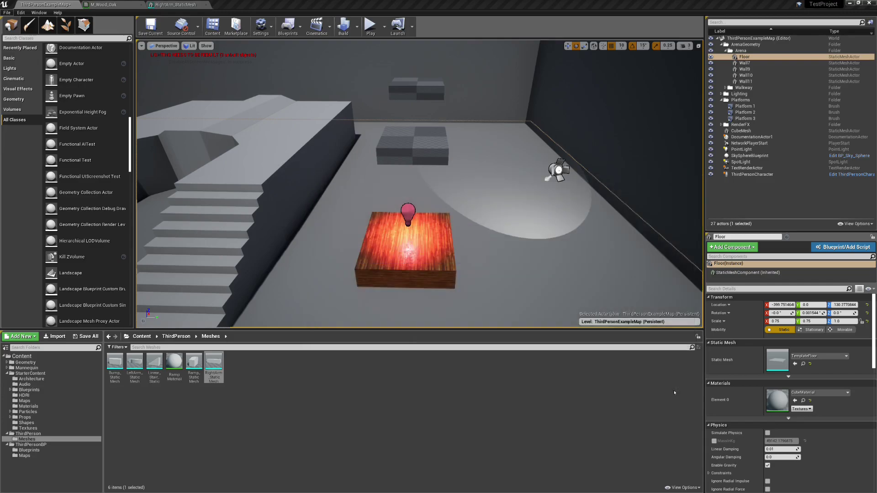